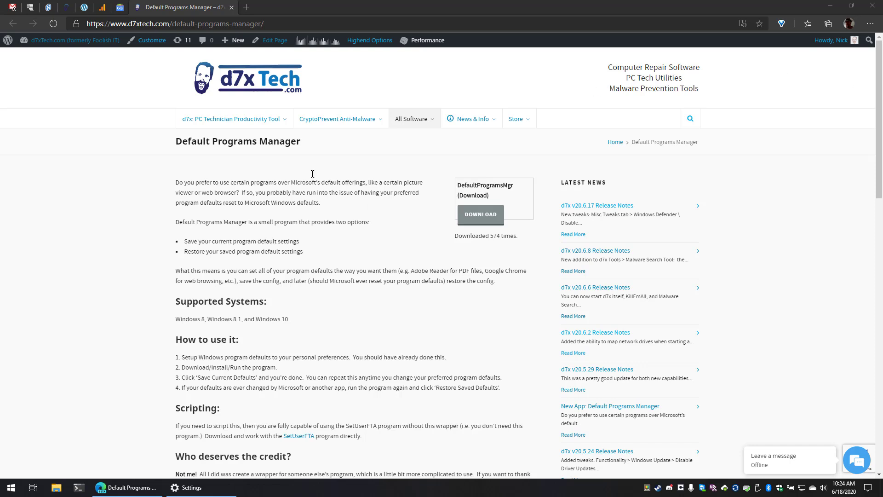
# Locate the DOWNLOAD link for DefaultProgramsMgr on the Default Programs Manager product page
pyautogui.moveTo(230, 119)
pyautogui.moveTo(221, 137)
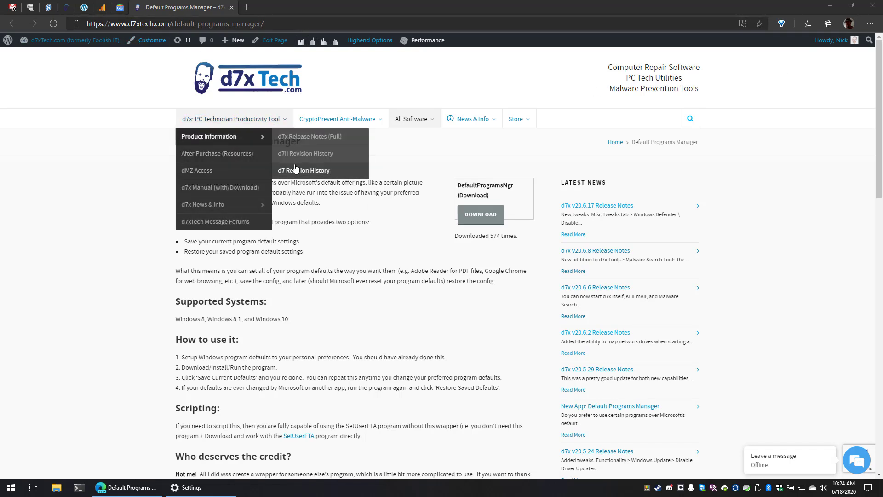
pyautogui.moveTo(407, 120)
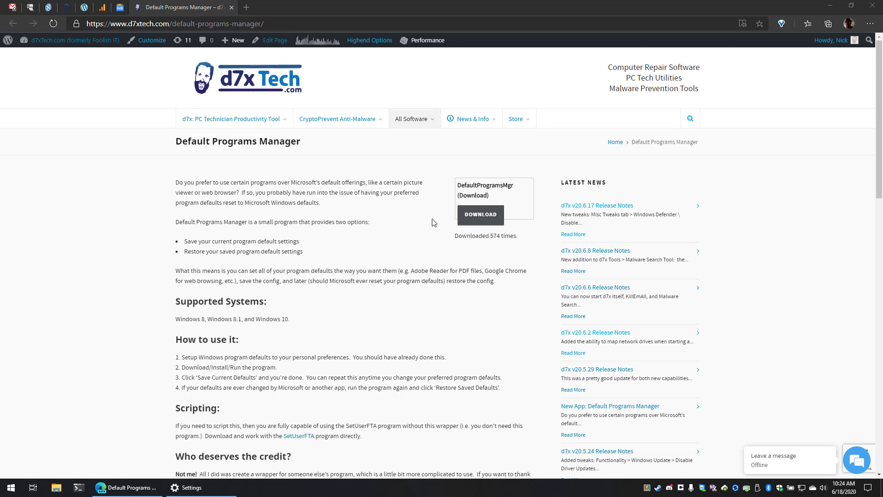
# Download and run the DefaultProgramsMgr installer, keeping the default install folder and Start Menu group
pyautogui.click(482, 220)
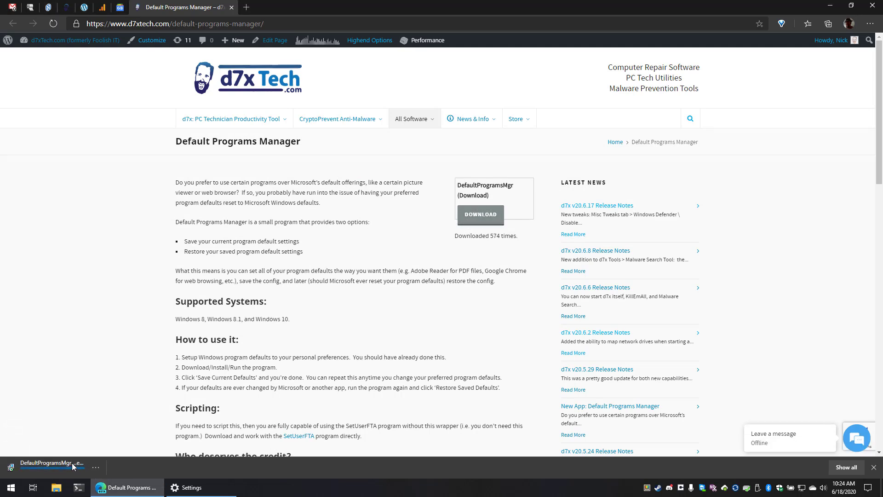
pyautogui.click(70, 467)
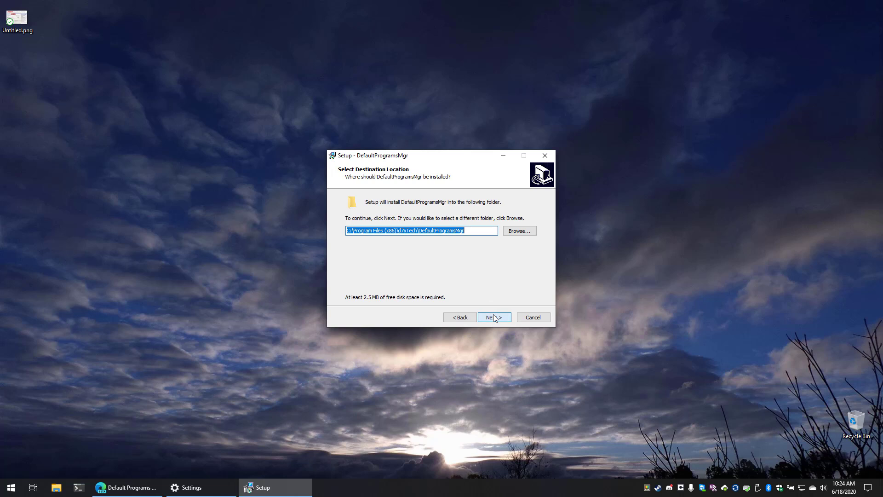
pyautogui.click(492, 317)
pyautogui.click(495, 317)
pyautogui.click(495, 317)
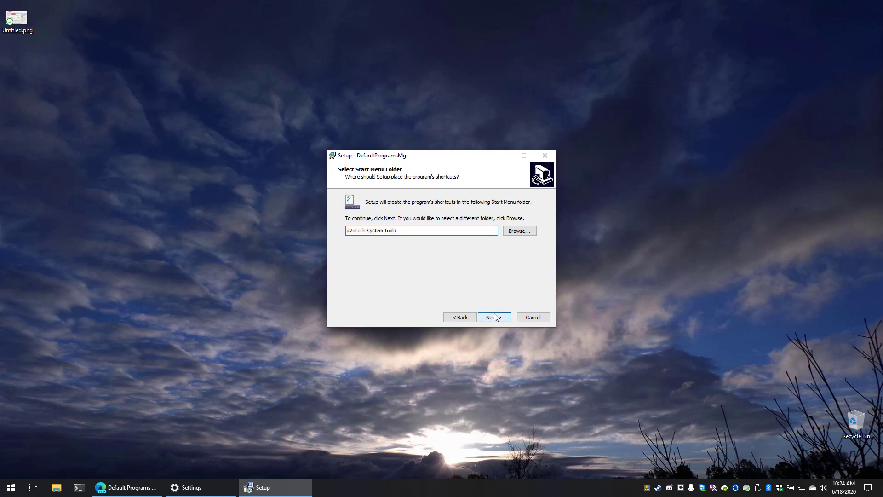
pyautogui.click(495, 317)
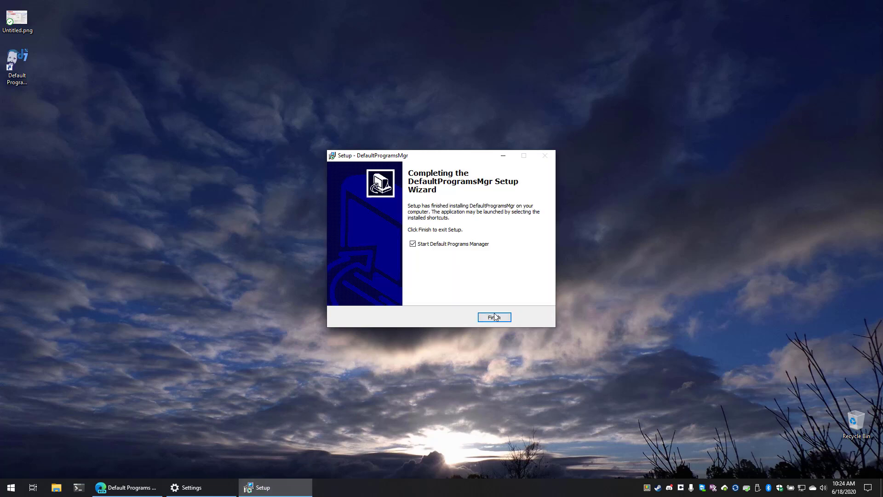
# Launch Default Programs Manager and save the current Windows defaults to its config
pyautogui.click(494, 317)
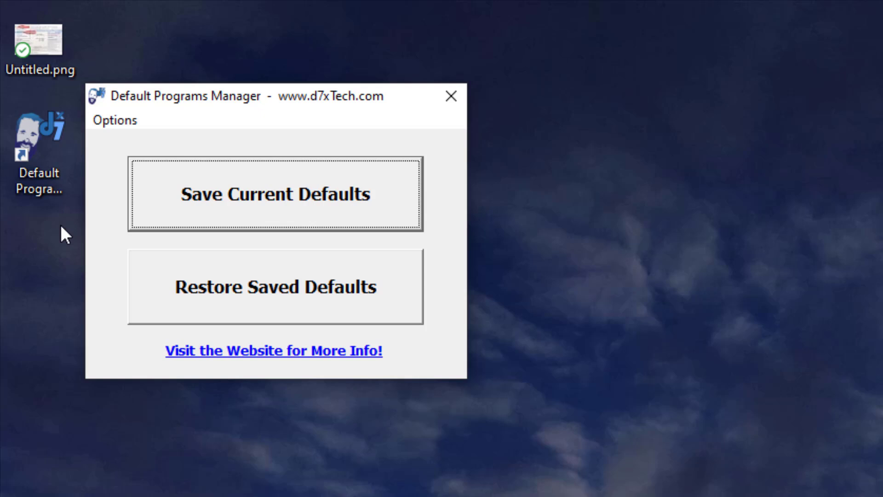
pyautogui.click(233, 193)
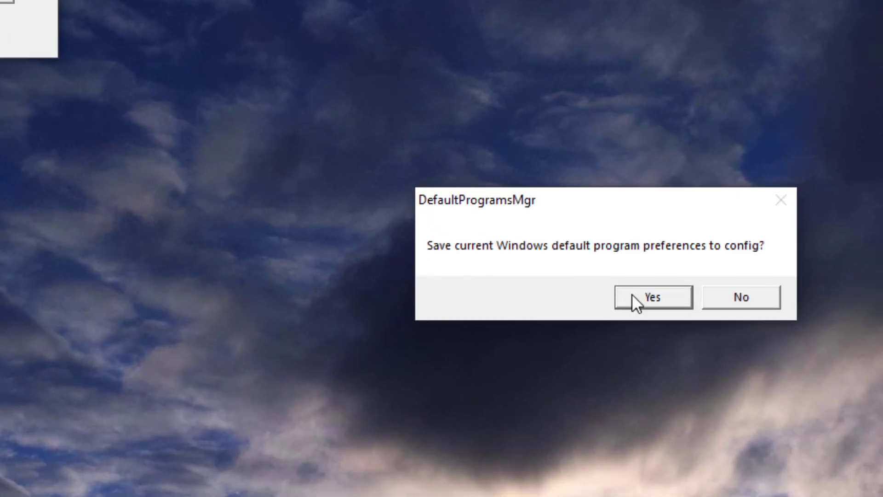
pyautogui.click(666, 303)
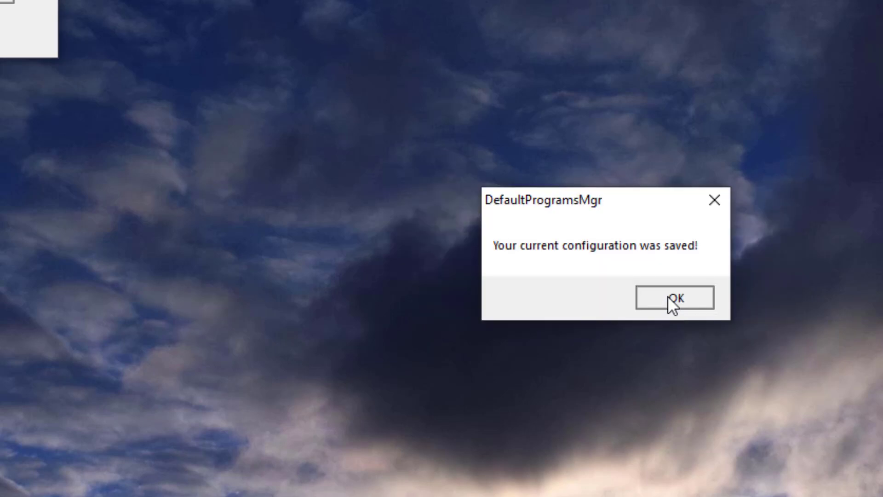
pyautogui.click(667, 296)
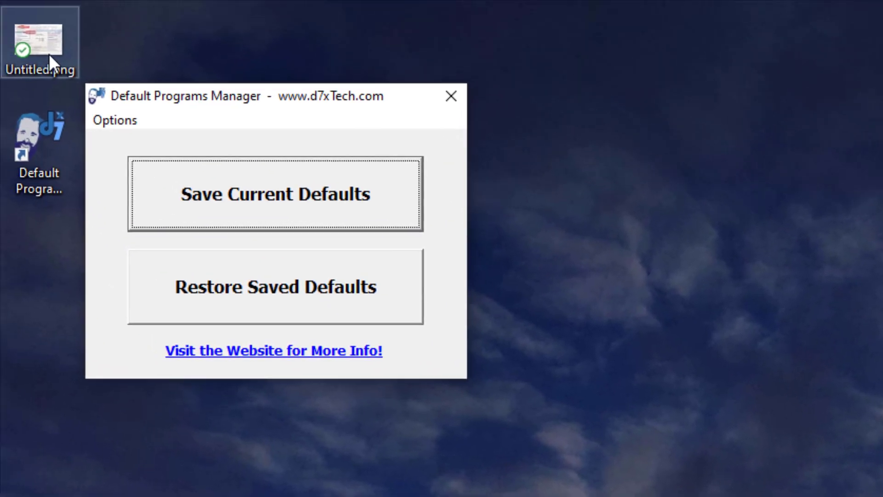
# Open Untitled.png to confirm it shows in Windows Photo Viewer, then close it
pyautogui.doubleClick(49, 54)
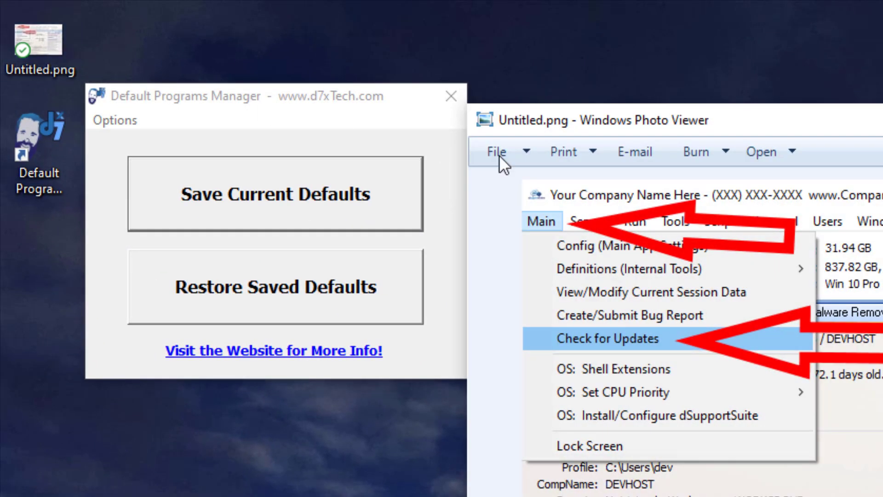
pyautogui.moveTo(833, 127); pyautogui.dragTo(848, 72)
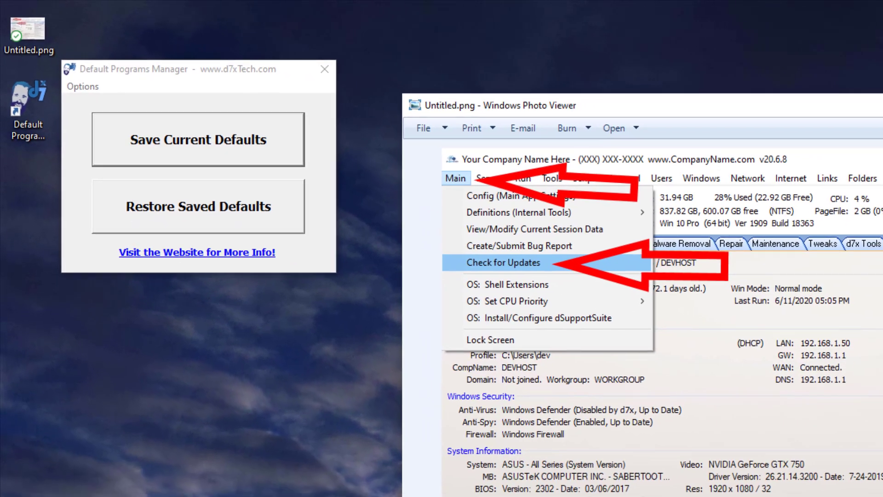
pyautogui.hotkey('alt', 'F4')
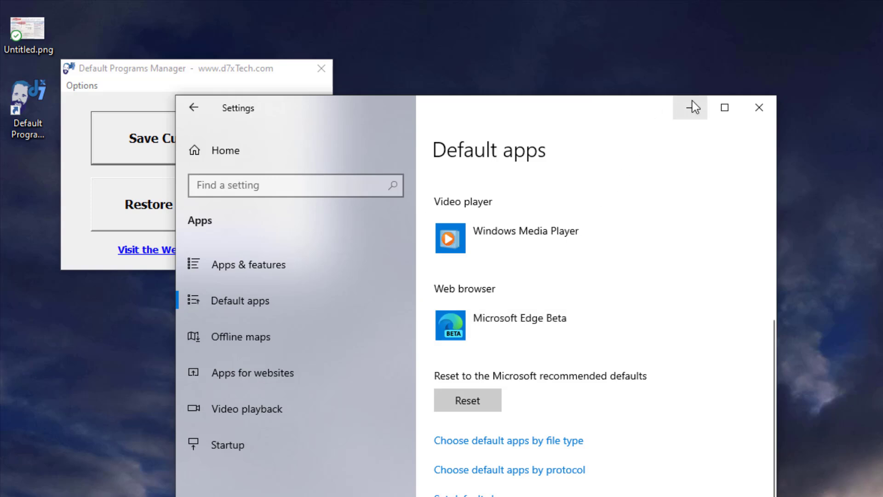
# In Default apps, pick Microsoft Edge as Web browser and Movies & TV as Video player
pyautogui.click(546, 322)
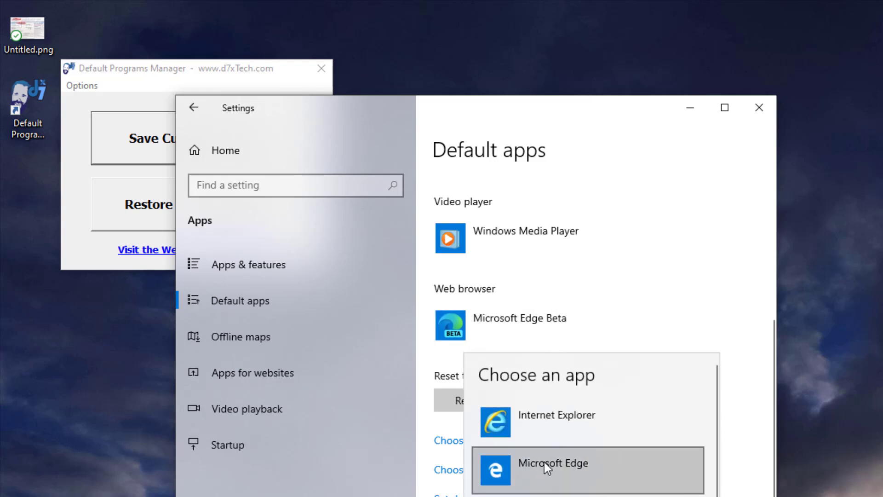
pyautogui.click(565, 465)
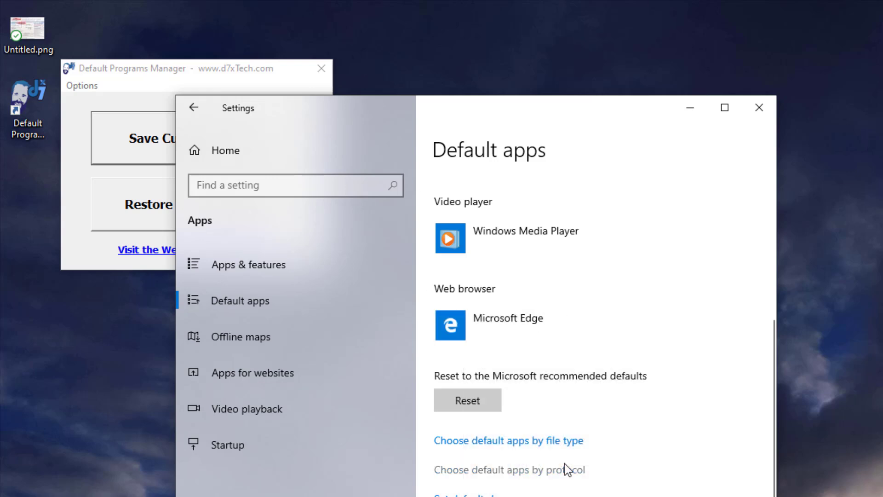
pyautogui.click(521, 240)
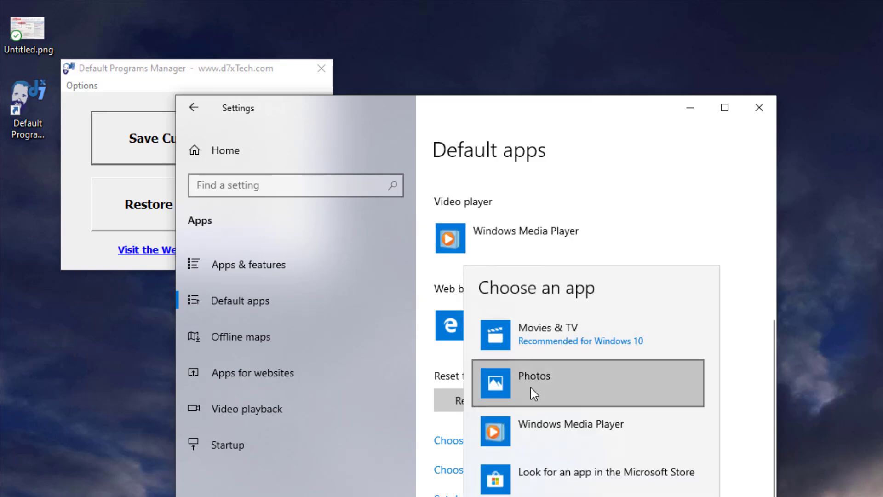
pyautogui.click(545, 332)
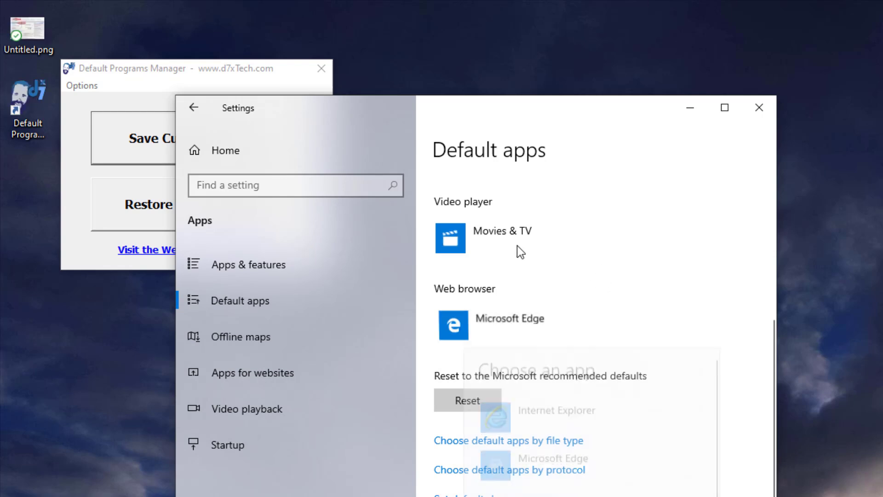
pyautogui.click(385, 329)
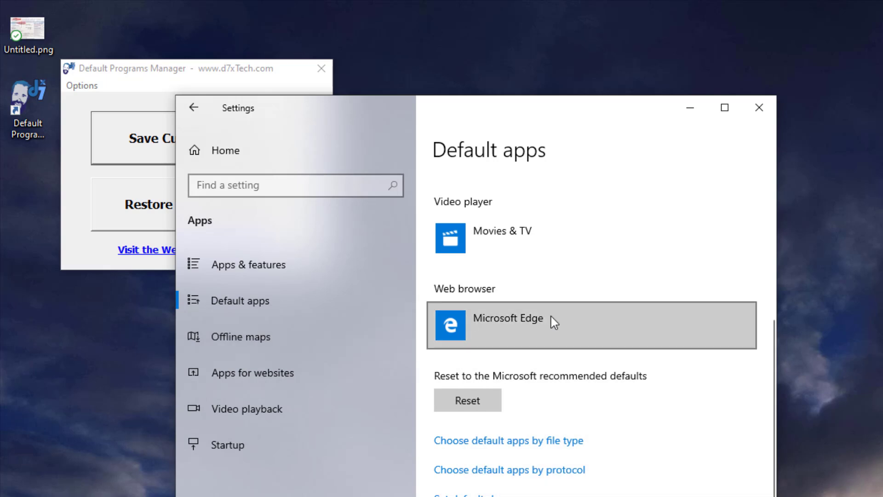
pyautogui.scroll(4, 551, 317)
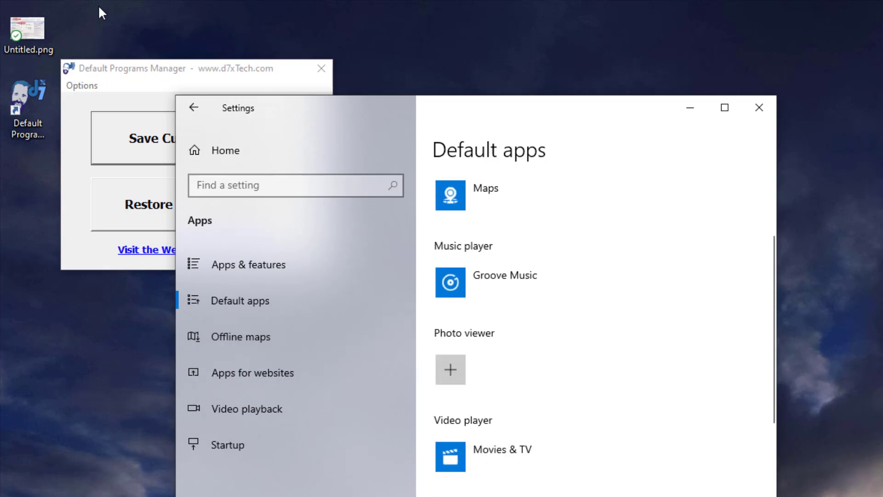
# Open Untitled.png with paint.net from its context menu, then close paint.net and Settings
pyautogui.click(26, 34)
pyautogui.rightClick(26, 34)
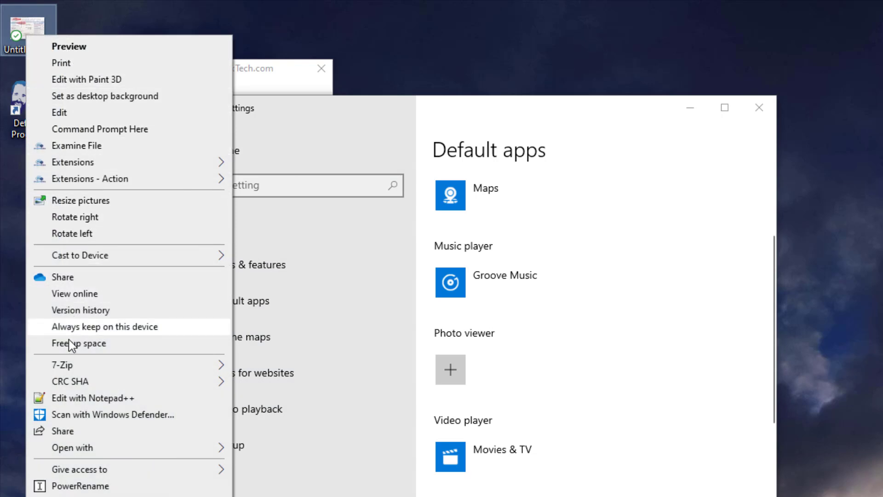
pyautogui.moveTo(87, 448)
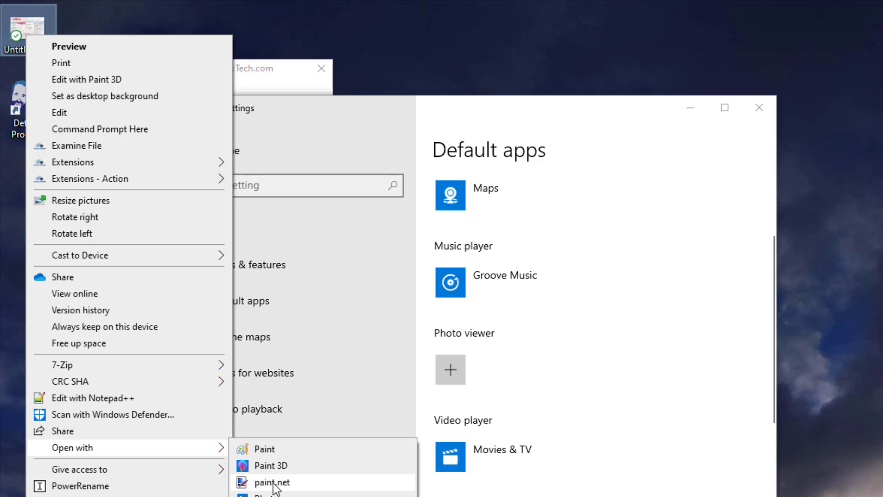
pyautogui.click(274, 483)
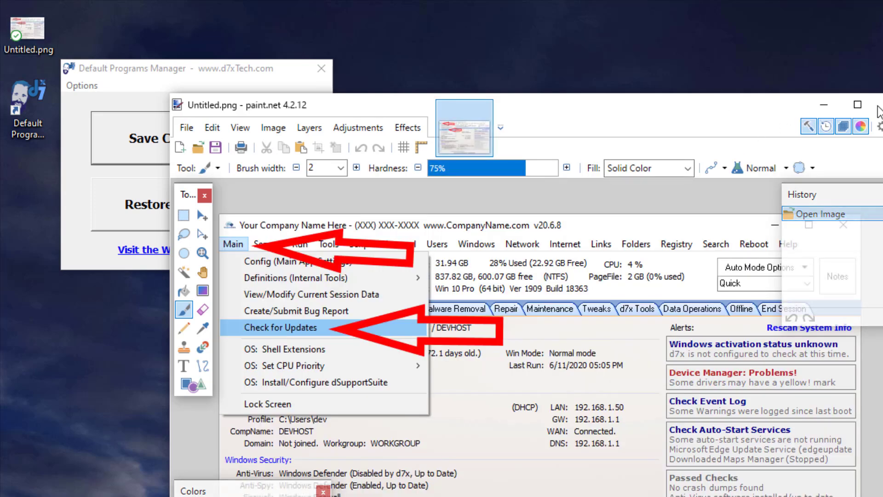
pyautogui.click(879, 105)
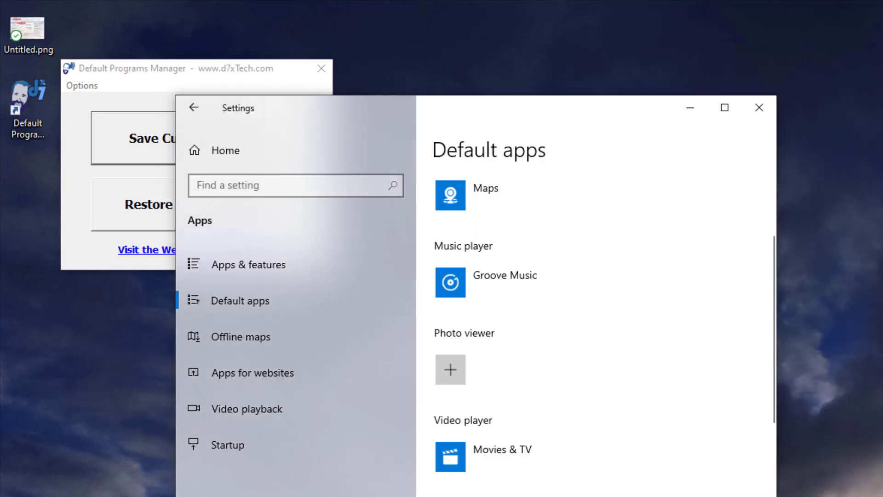
pyautogui.click(755, 118)
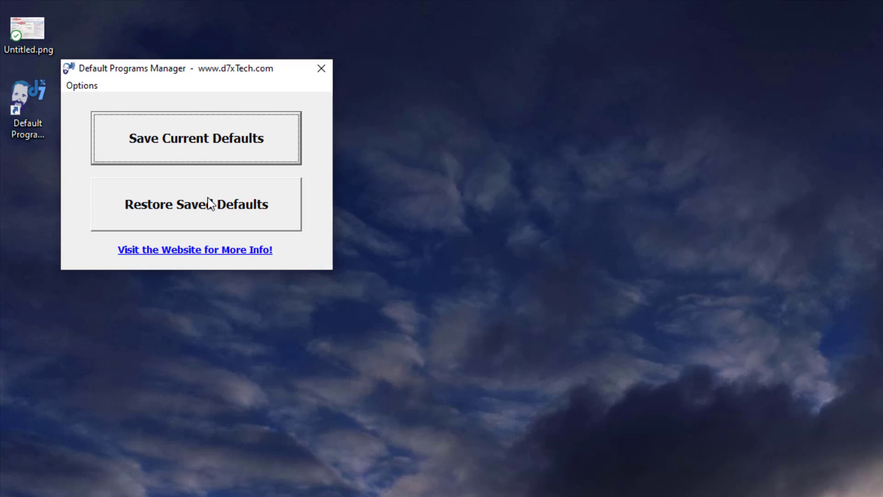
# Reopen Untitled.png in its default viewer, then again with paint.net, closing each
pyautogui.doubleClick(28, 30)
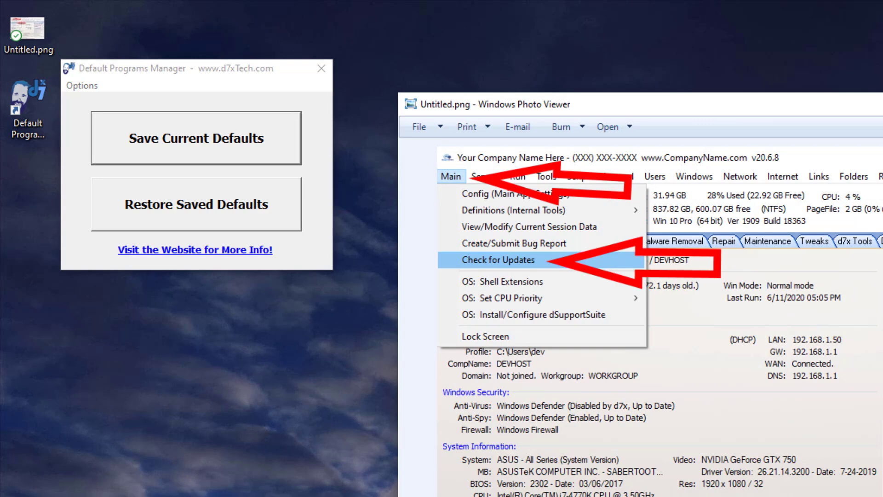
pyautogui.hotkey('alt', 'F4')
pyautogui.rightClick(38, 19)
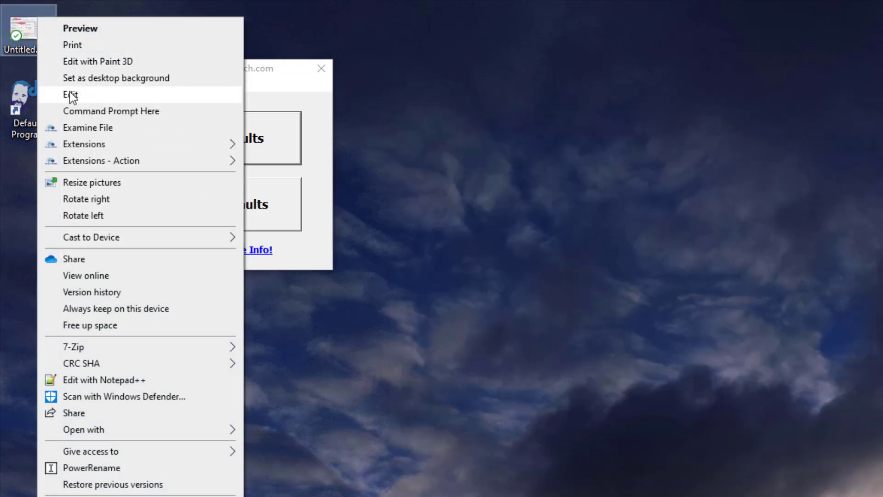
pyautogui.moveTo(130, 429)
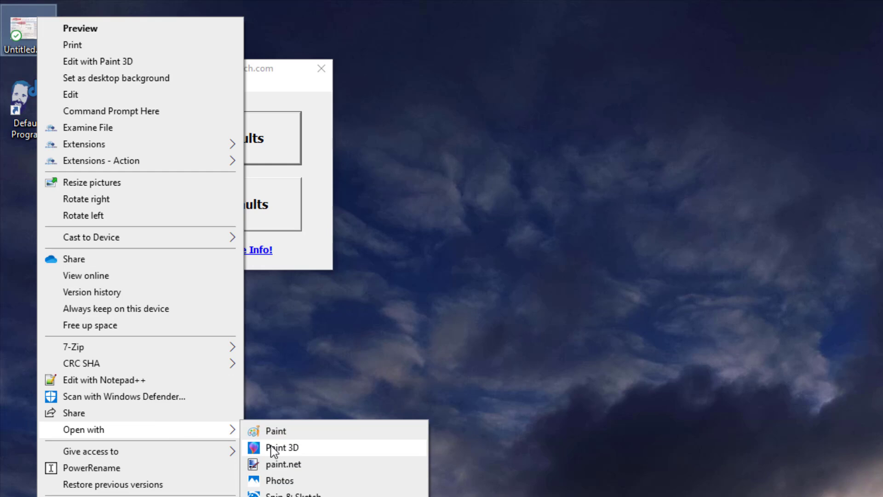
pyautogui.click(311, 468)
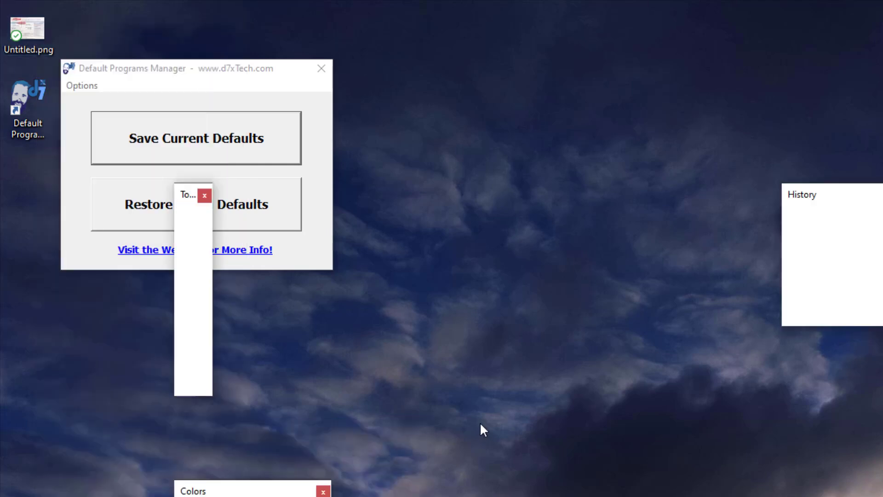
pyautogui.hotkey('alt', 'F4')
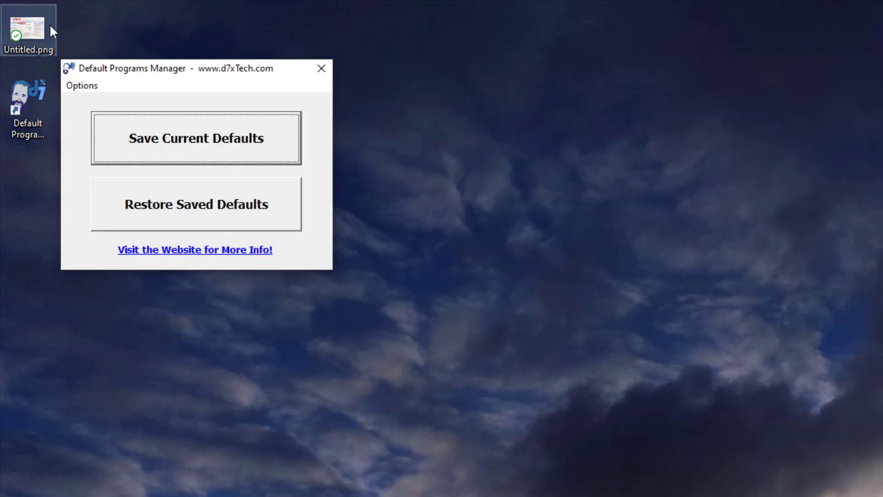
# Set paint.net as the .png app with 'Always use this app' ticked
pyautogui.rightClick(40, 28)
pyautogui.moveTo(136, 440)
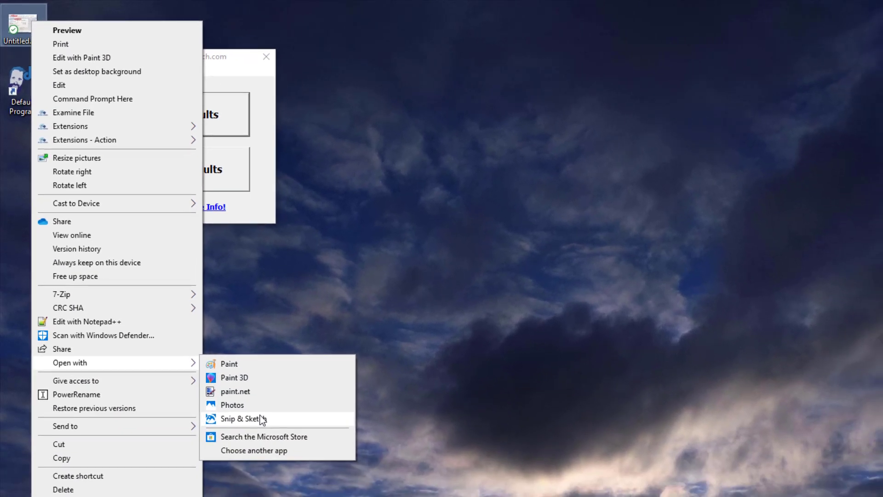
pyautogui.click(274, 450)
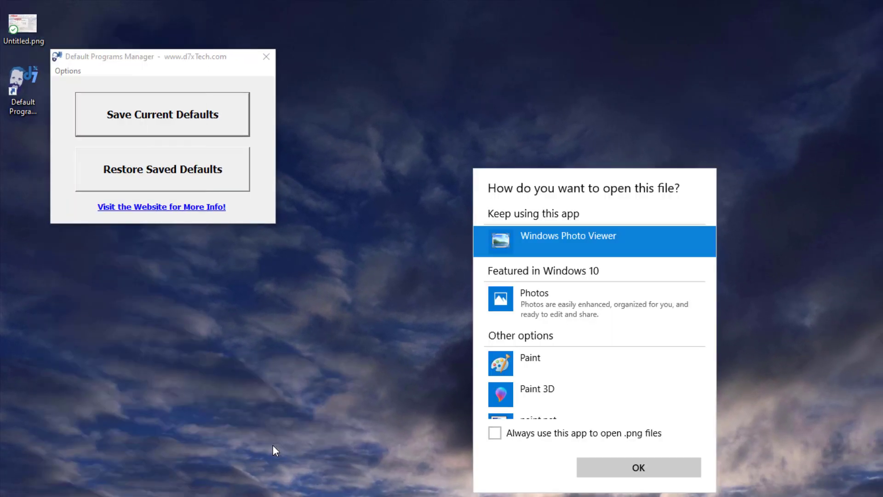
pyautogui.scroll(-3, 545, 377)
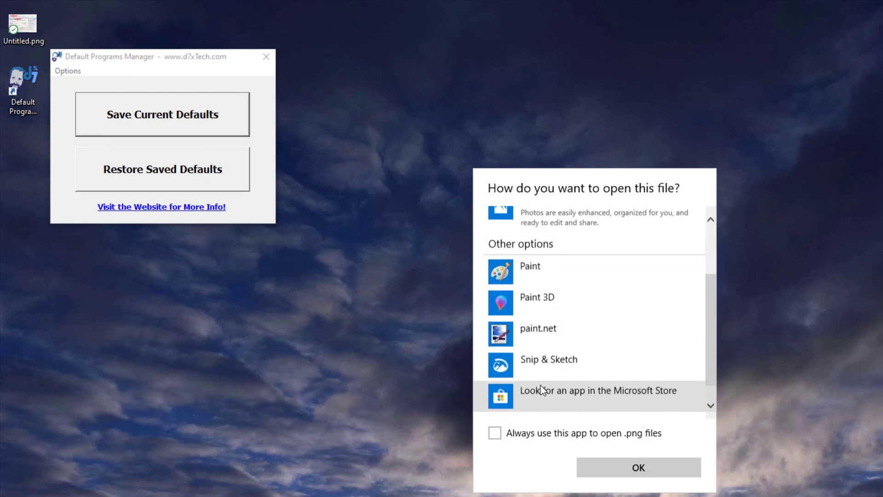
pyautogui.click(547, 332)
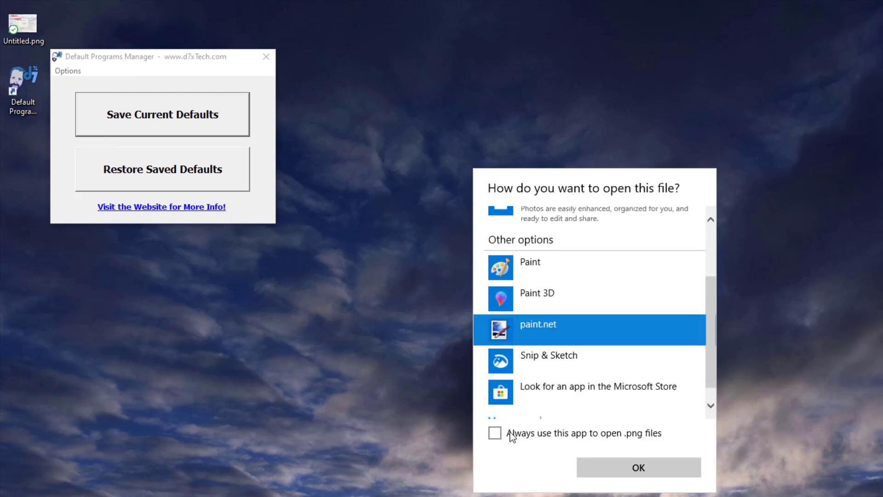
pyautogui.click(589, 468)
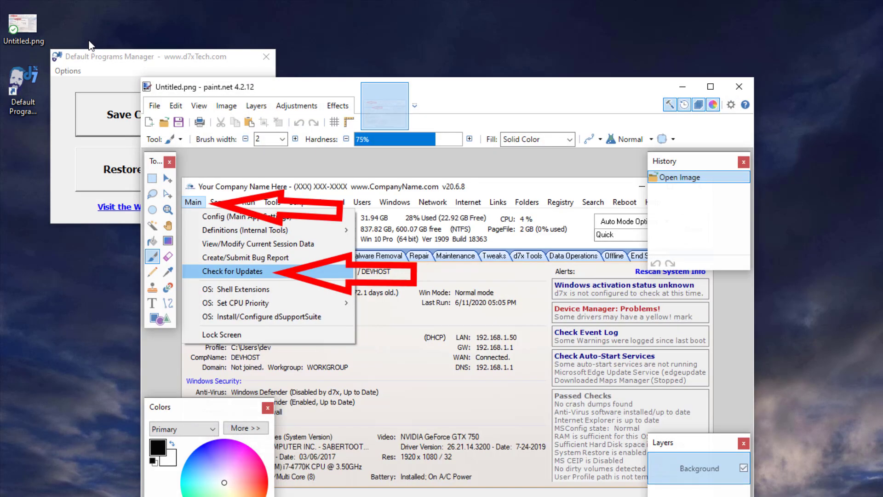
pyautogui.click(739, 87)
# Double-click Untitled.png to confirm it now opens in paint.net, then close it
pyautogui.click(31, 29)
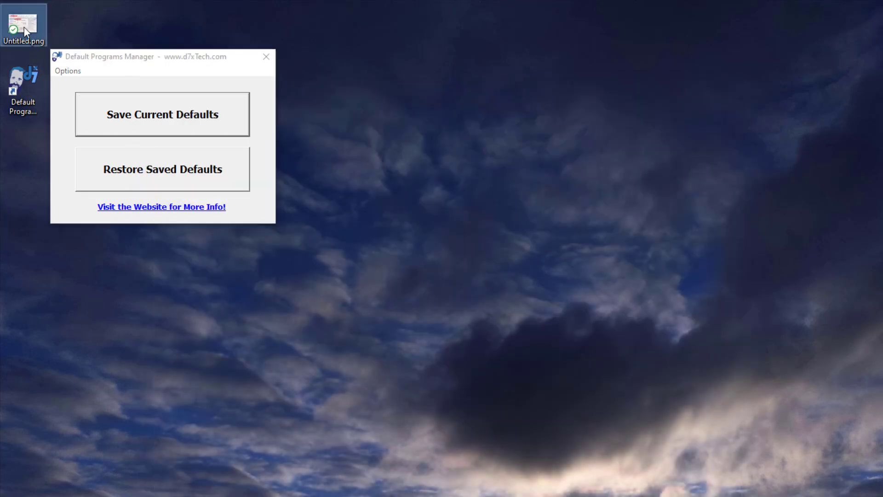
pyautogui.doubleClick(30, 27)
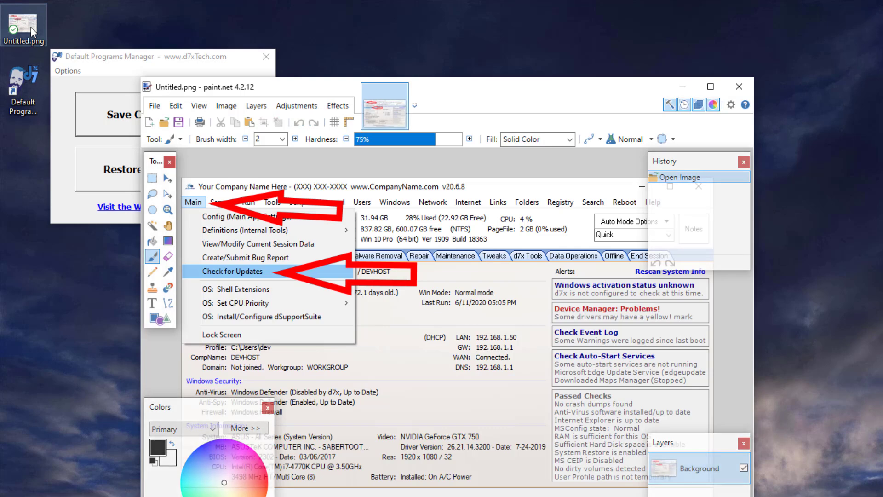
pyautogui.click(745, 86)
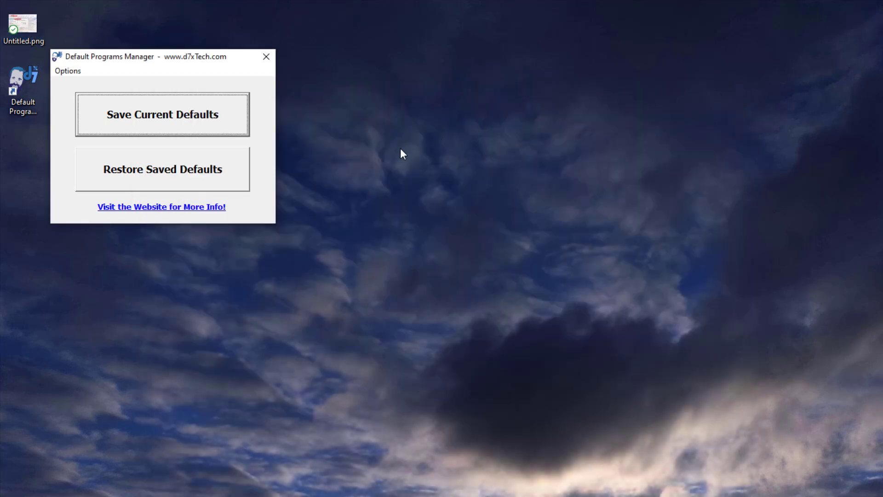
# Restore the saved default program preferences from Default Programs Manager's config
pyautogui.click(192, 172)
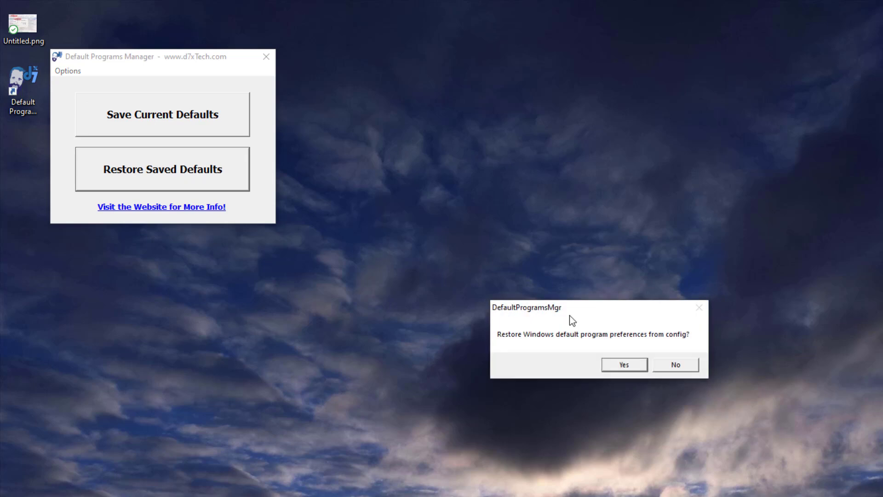
pyautogui.click(626, 366)
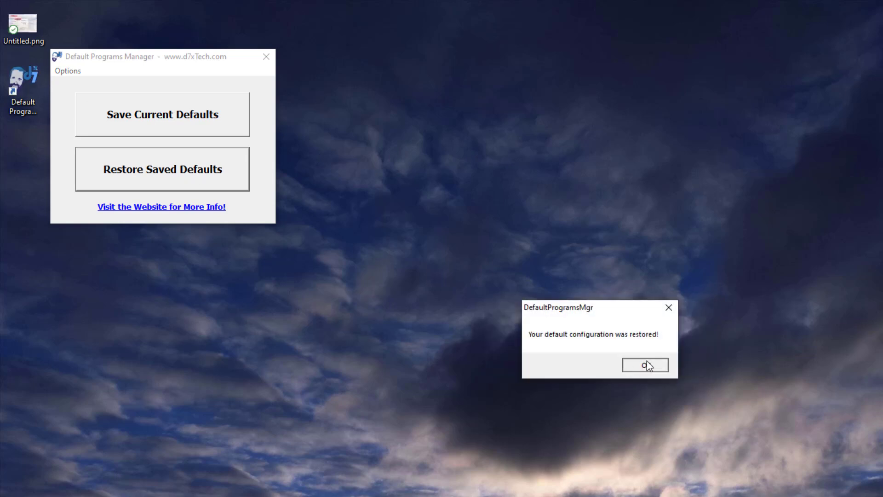
pyautogui.click(647, 365)
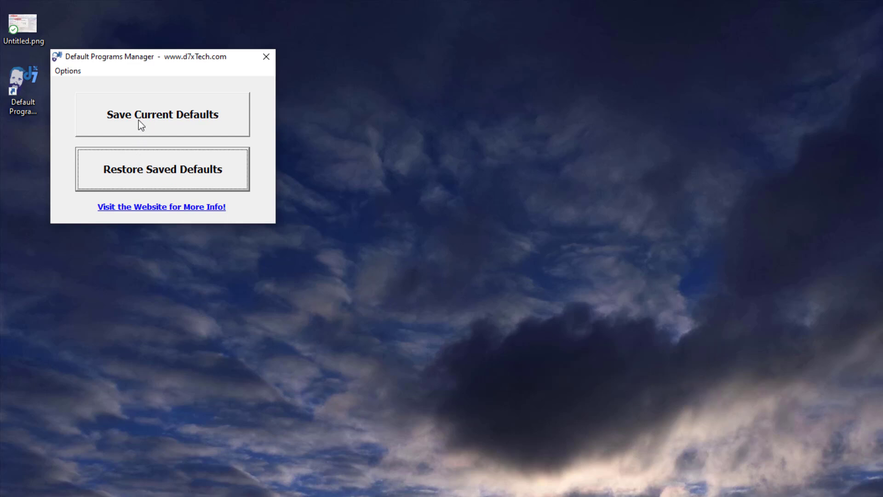
# Open Untitled.png twice to confirm Windows Photo Viewer handles it again
pyautogui.doubleClick(24, 23)
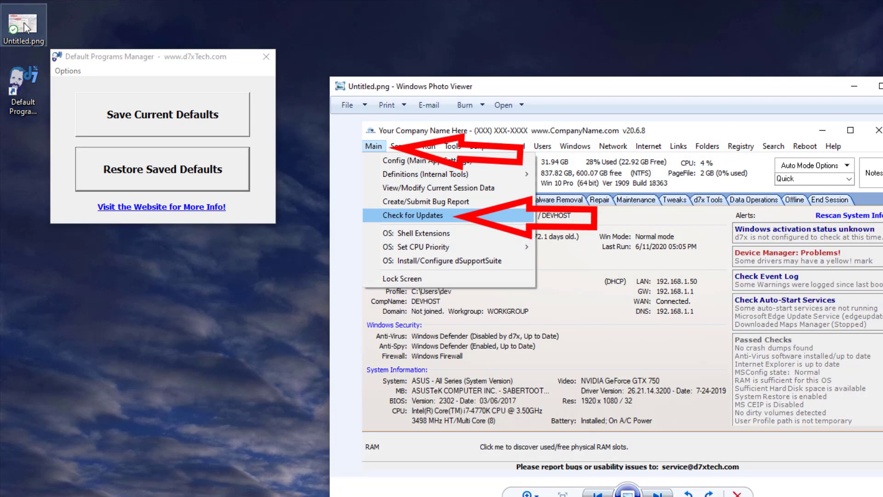
pyautogui.hotkey('alt', 'F4')
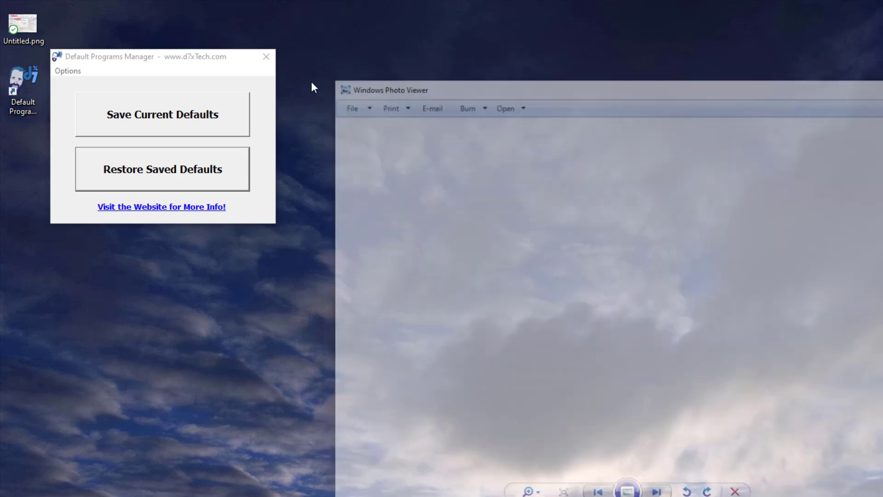
pyautogui.doubleClick(24, 23)
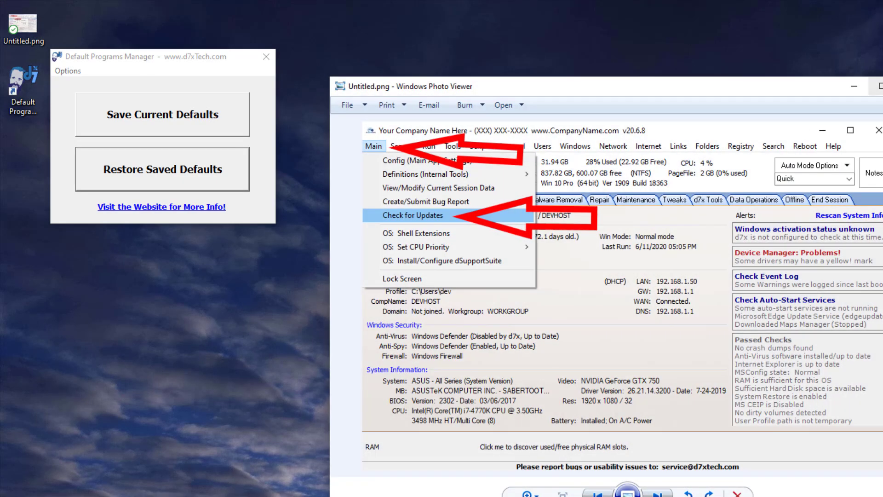
pyautogui.click(872, 86)
# Launch Windows Settings from the Start menu
pyautogui.press('super')
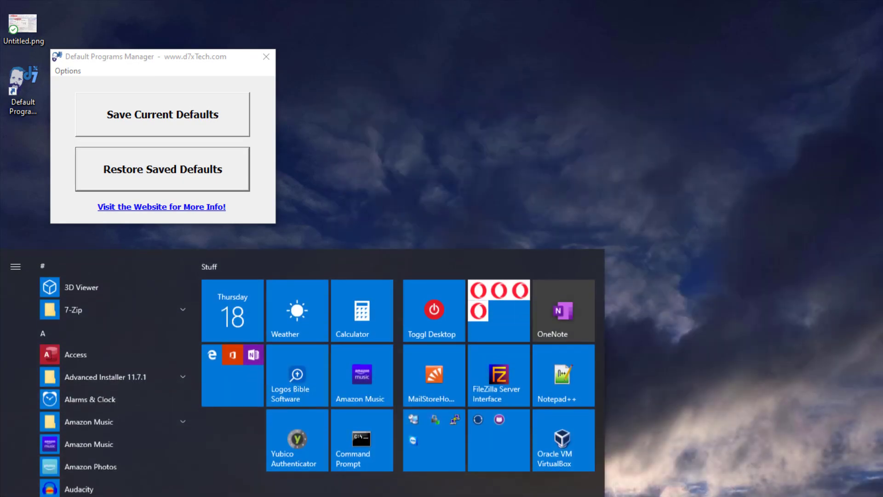
pyautogui.click(13, 488)
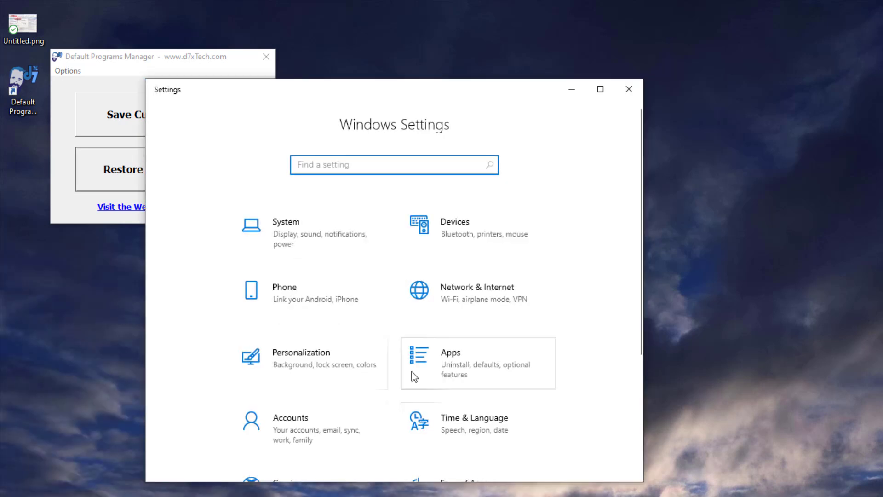
pyautogui.scroll(-3, 413, 372)
# Confirm Apps > Default apps lists Edge Beta as web browser, then close Settings
pyautogui.click(465, 235)
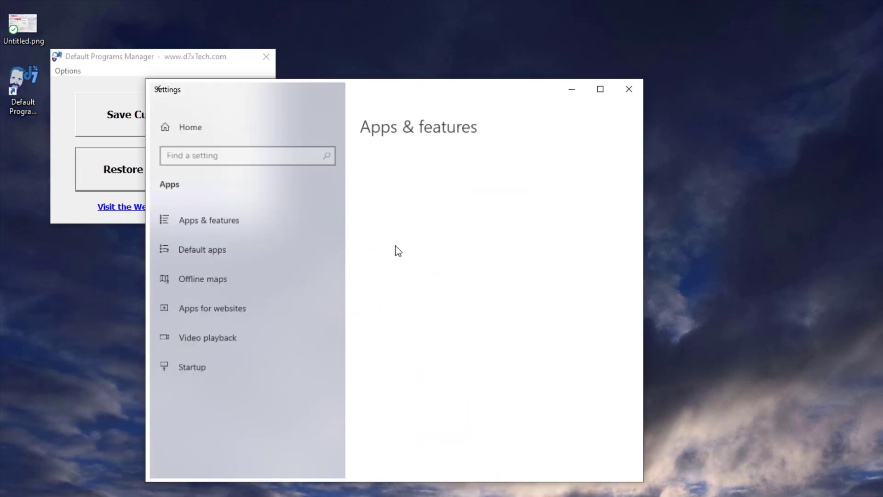
pyautogui.click(193, 244)
pyautogui.scroll(-5, 477, 308)
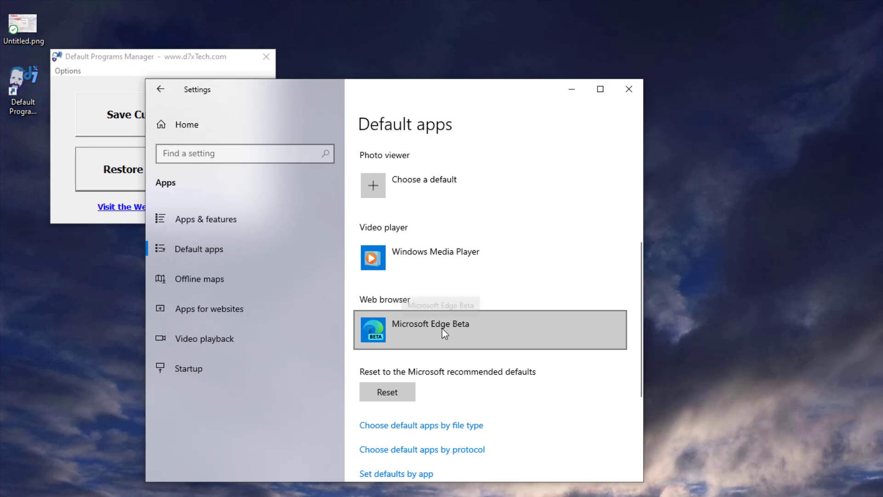
pyautogui.click(629, 89)
pyautogui.moveTo(142, 60); pyautogui.dragTo(184, 55)
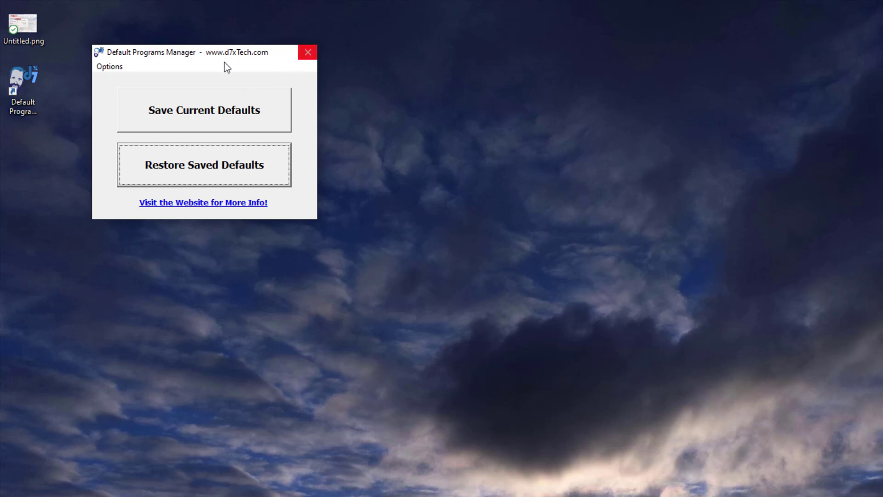
# Run Check for Updates from Options, then open Defaults.txt via Edit Config File (Advanced)
pyautogui.click(106, 70)
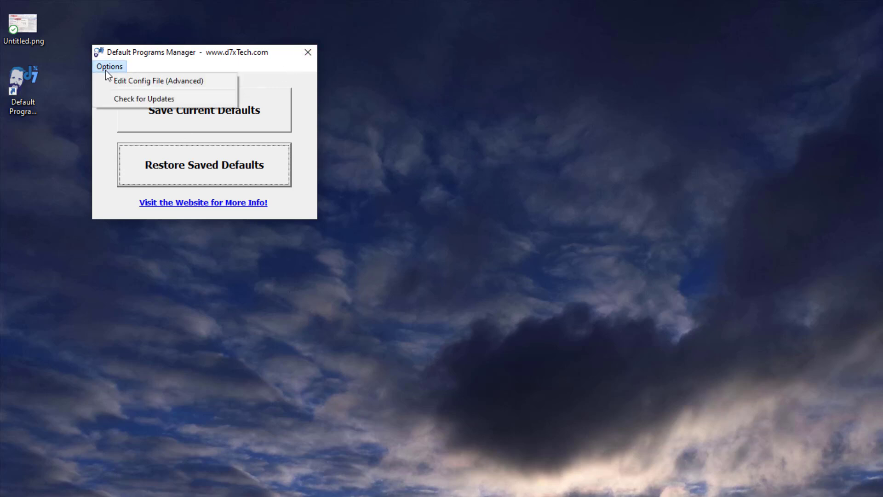
pyautogui.click(130, 99)
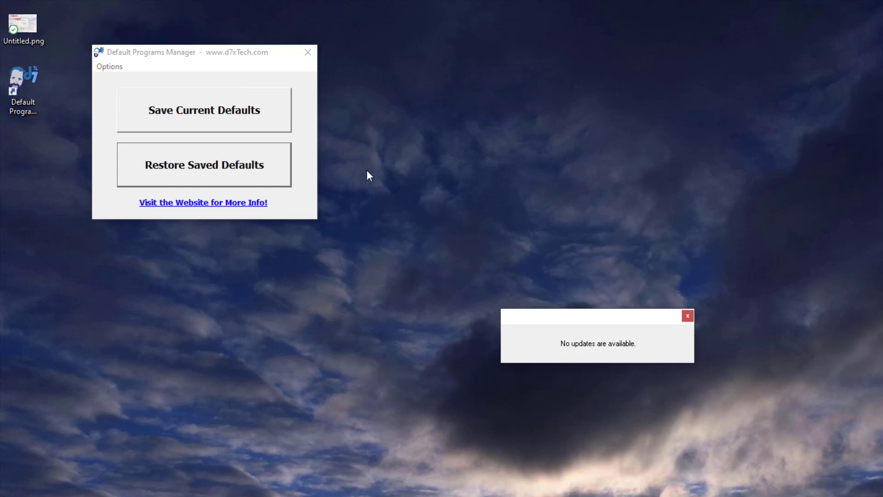
pyautogui.click(105, 66)
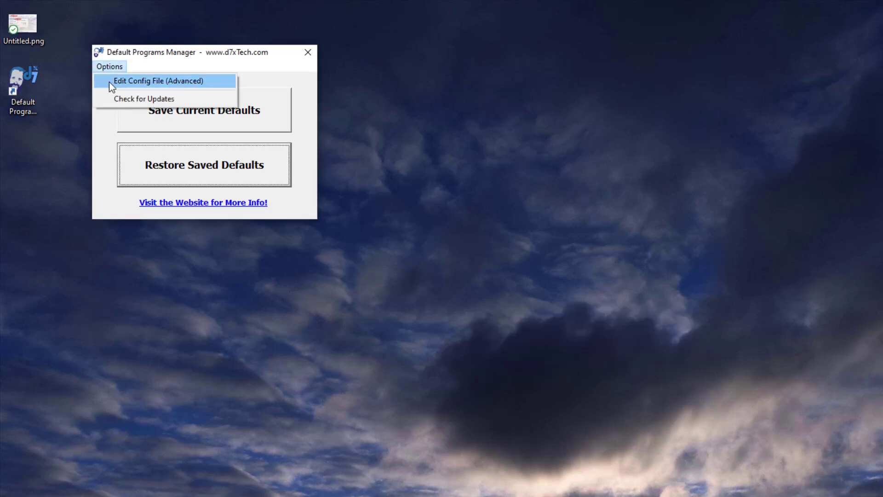
pyautogui.click(109, 82)
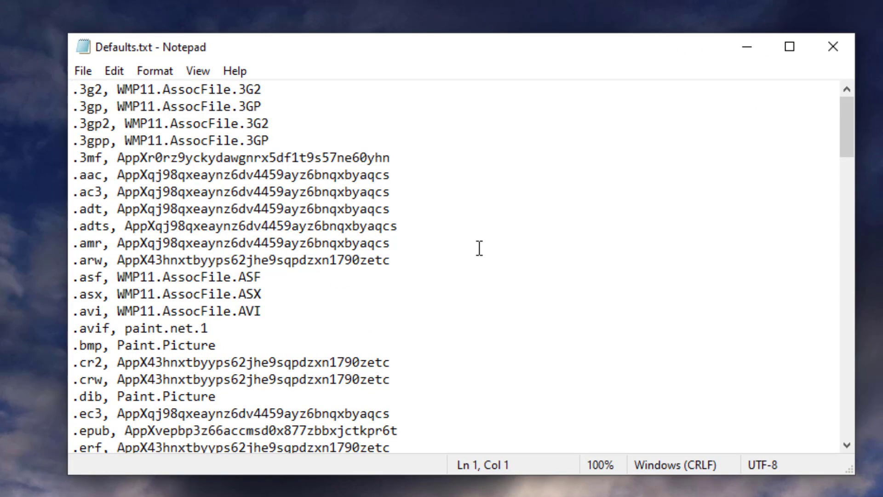
# Highlight the app IDs on the .3gpp through .amr lines of Defaults.txt
pyautogui.doubleClick(380, 247)
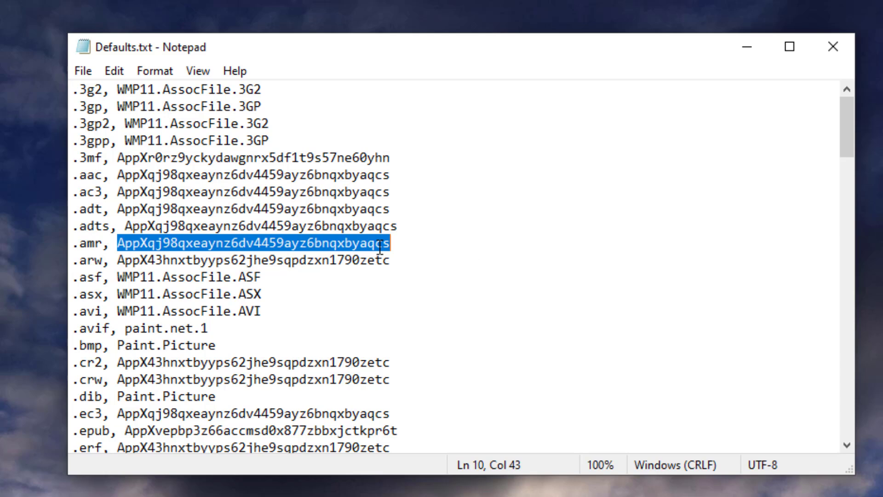
pyautogui.doubleClick(368, 259)
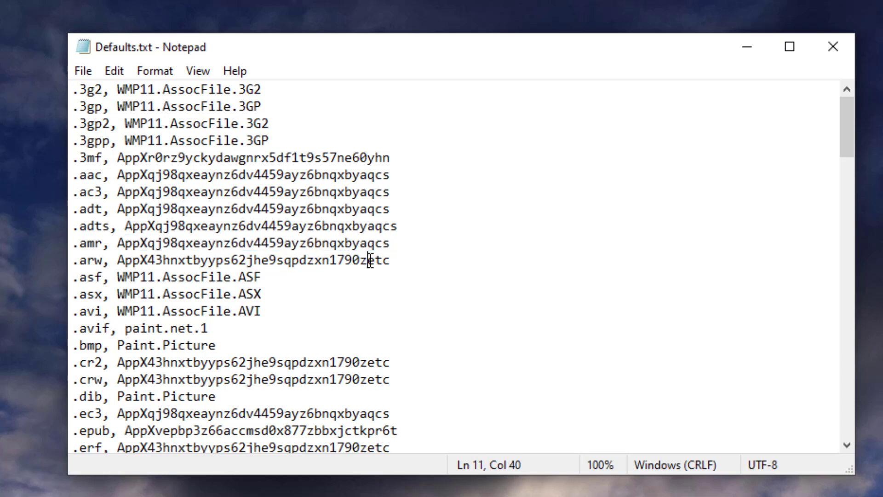
pyautogui.doubleClick(351, 227)
pyautogui.doubleClick(352, 208)
pyautogui.doubleClick(353, 191)
pyautogui.doubleClick(173, 169)
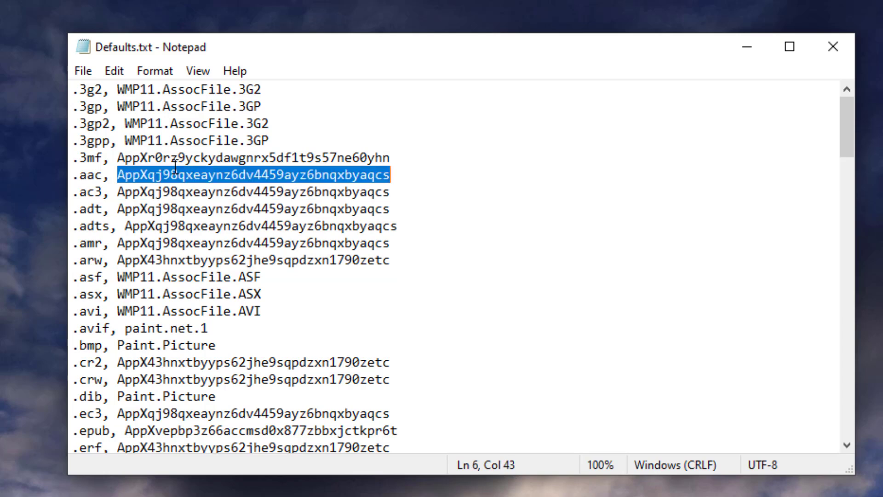
pyautogui.doubleClick(178, 142)
pyautogui.doubleClick(178, 157)
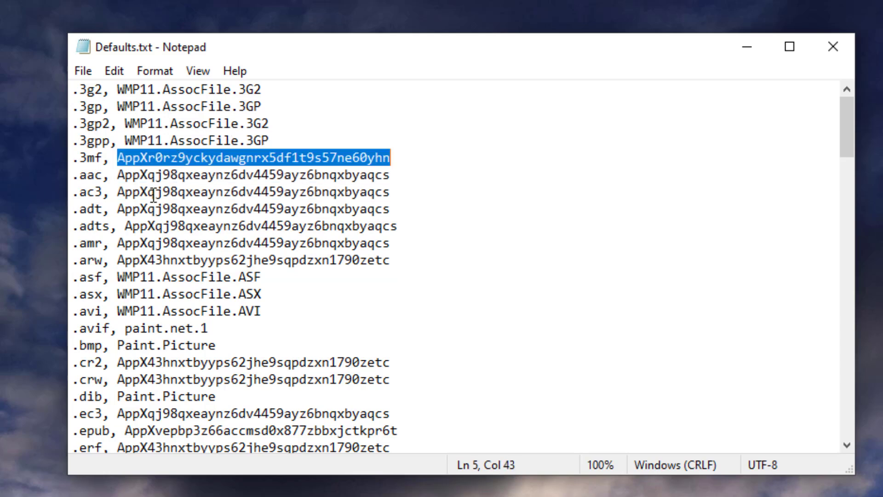
pyautogui.click(148, 208)
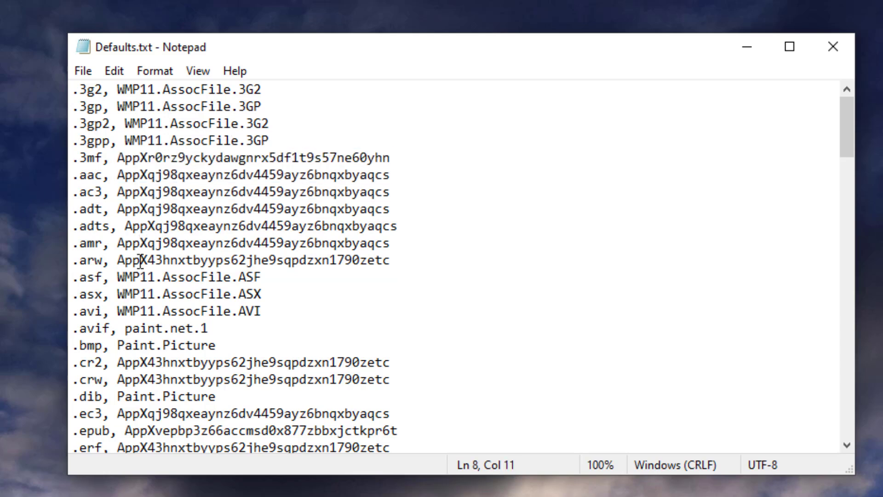
# Scroll down, pointing out the .jpeg, .mpeg and .tiff association lines
pyautogui.scroll(-6, 162, 295)
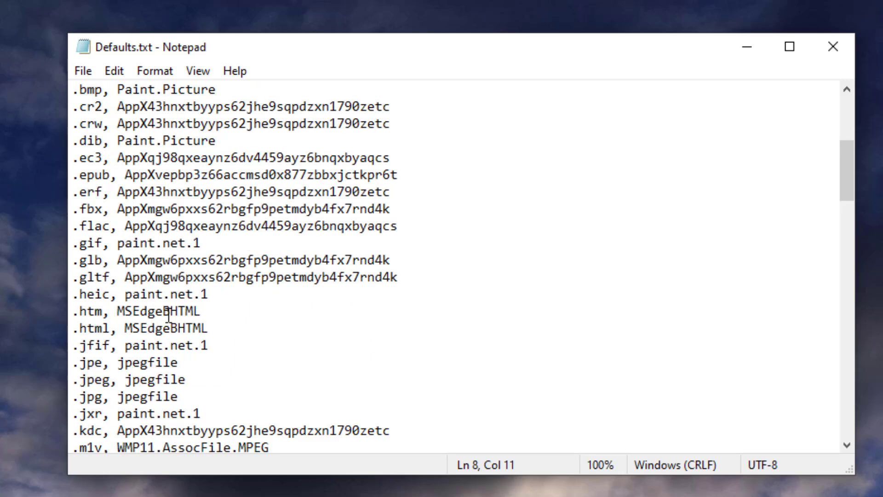
pyautogui.click(217, 323)
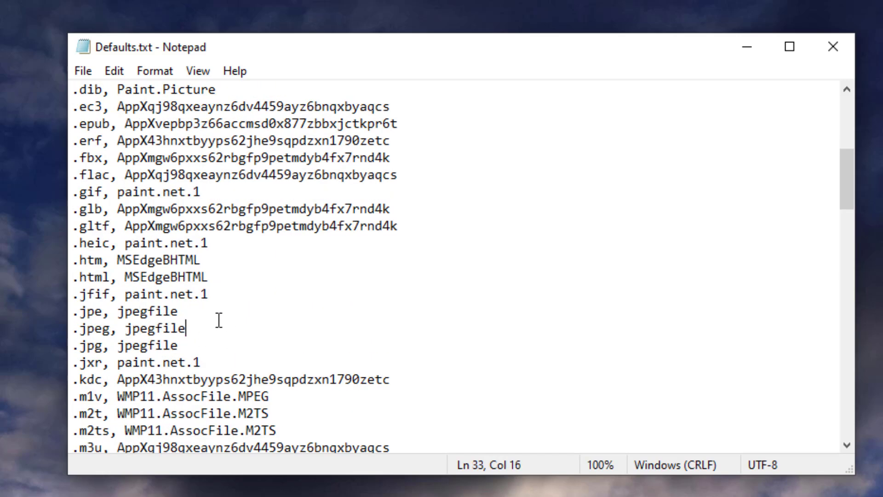
pyautogui.scroll(-5, 267, 271)
pyautogui.scroll(-6, 352, 285)
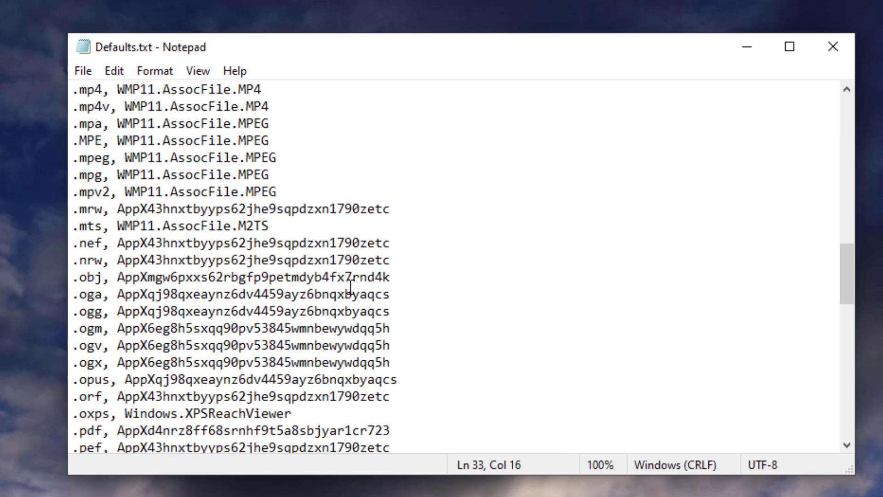
pyautogui.tripleClick(296, 157)
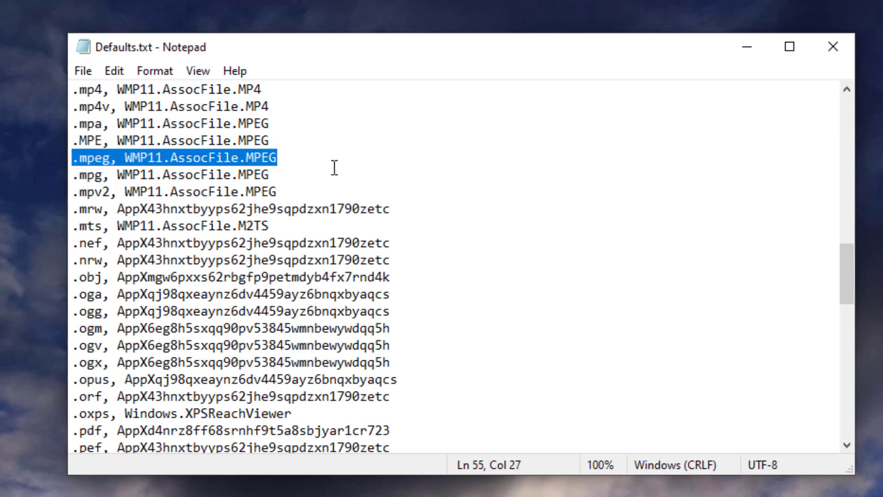
pyautogui.scroll(-3, 361, 201)
pyautogui.scroll(-5, 355, 216)
pyautogui.click(340, 240)
pyautogui.scroll(1, 343, 240)
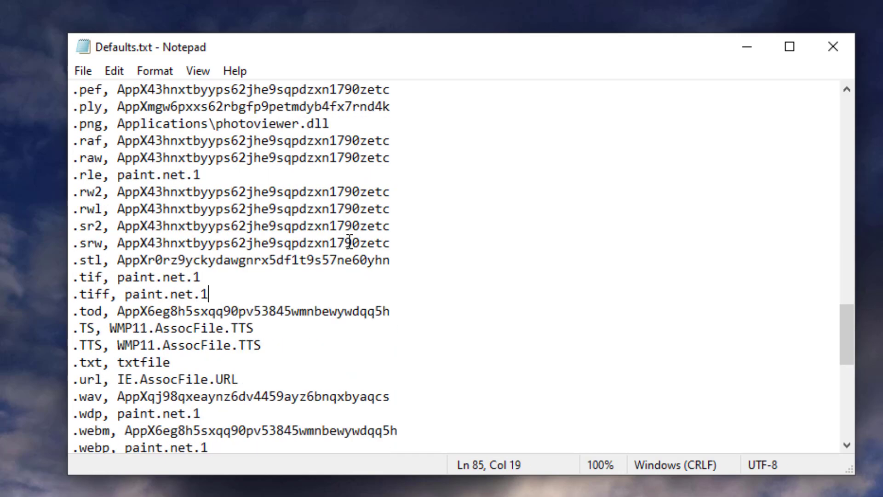
pyautogui.scroll(-4, 350, 299)
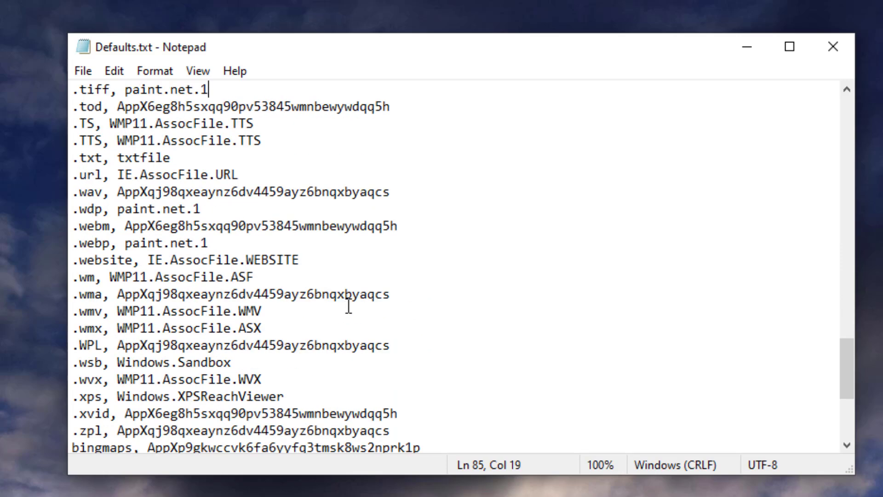
pyautogui.scroll(-4, 348, 306)
# Highlight the https and mailto protocol entries, then close Notepad
pyautogui.moveTo(246, 281); pyautogui.dragTo(250, 265)
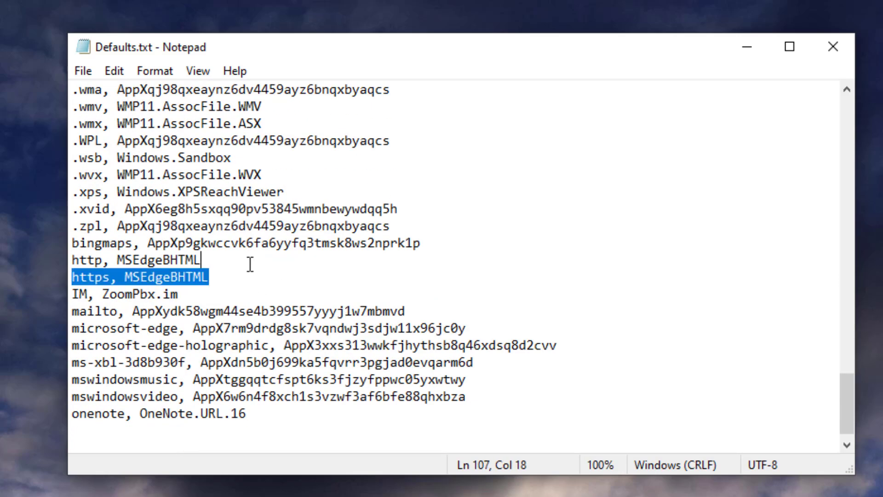
pyautogui.click(252, 278)
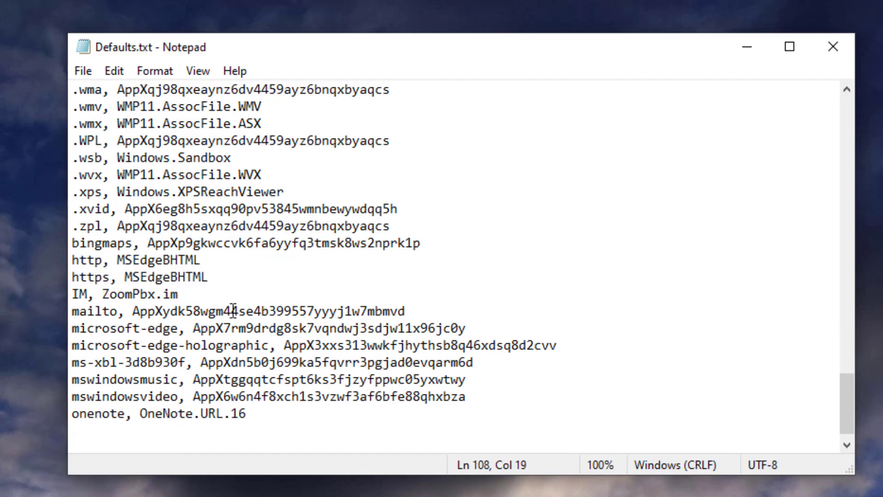
pyautogui.click(104, 311)
pyautogui.doubleClick(104, 312)
pyautogui.scroll(5, 203, 276)
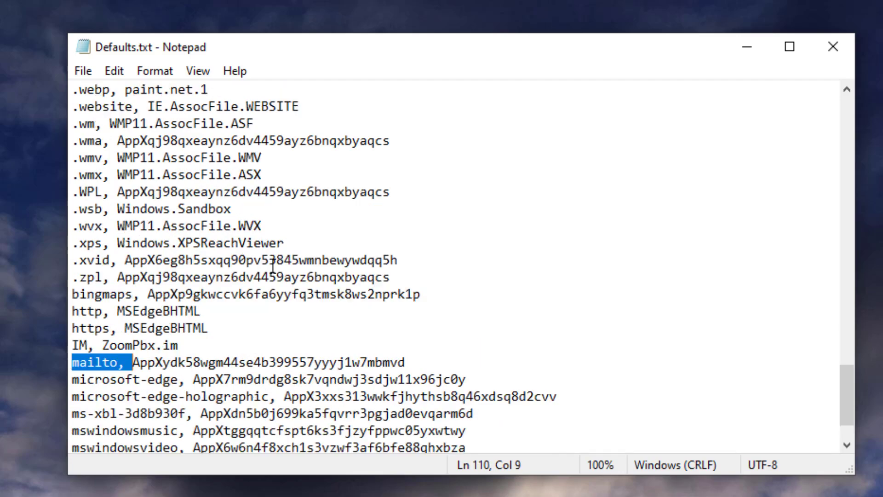
pyautogui.scroll(8, 201, 276)
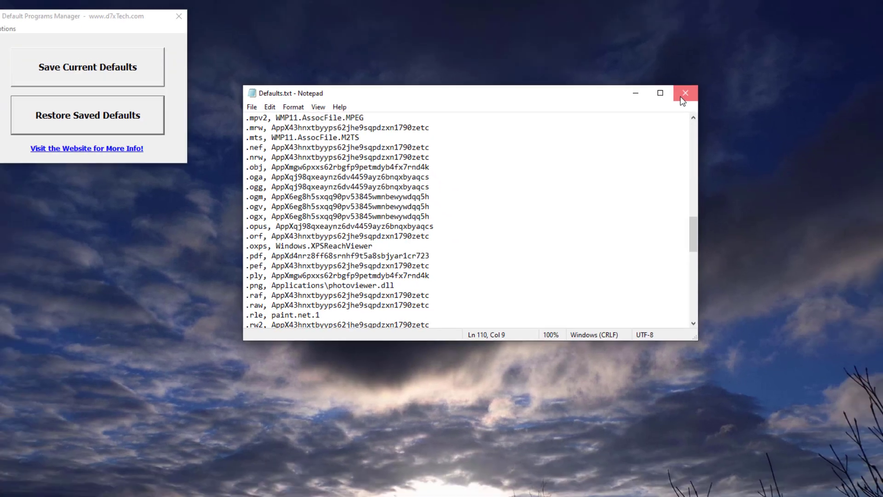
pyautogui.click(685, 94)
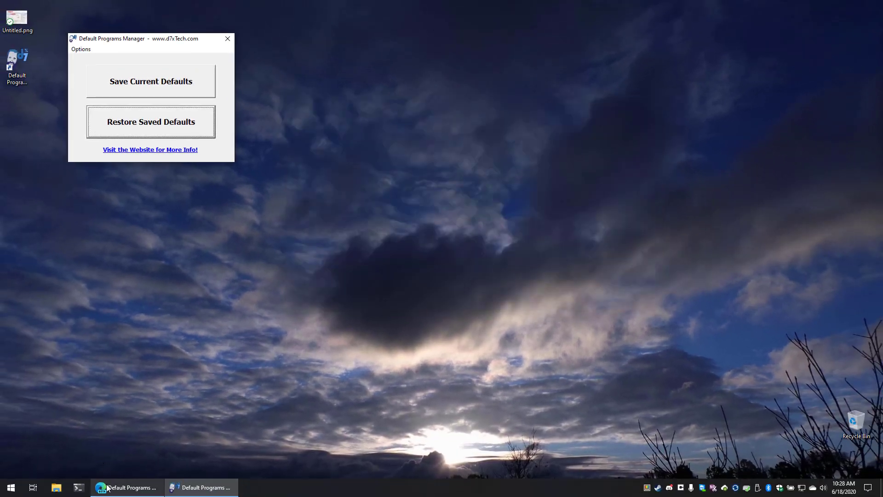
# Bring Edge forward and scroll the d7xTech page to its Scripting and credits sections
pyautogui.click(109, 486)
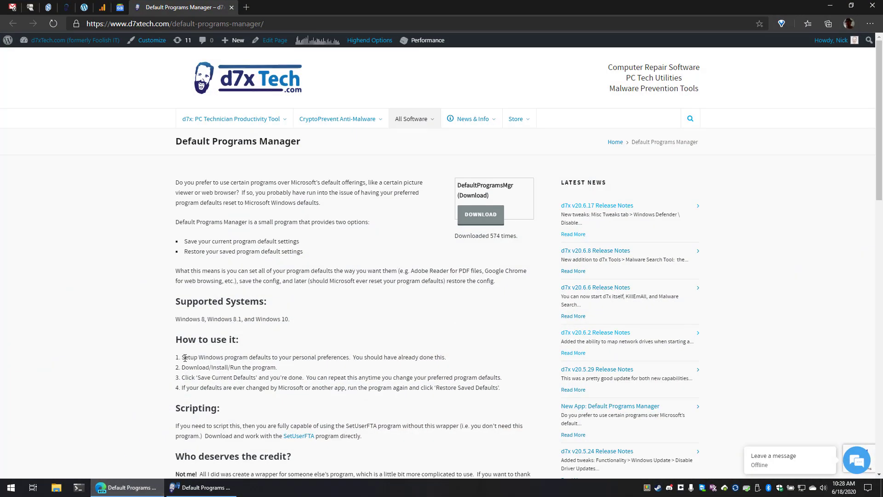
pyautogui.scroll(-3, 184, 358)
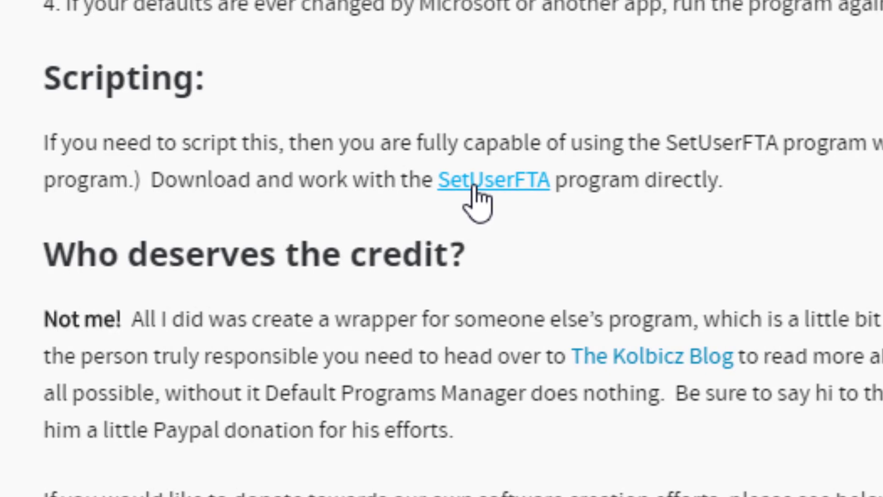
# Open the SetUserFTA article on the Kolbicz Blog and scroll down through it
pyautogui.click(478, 181)
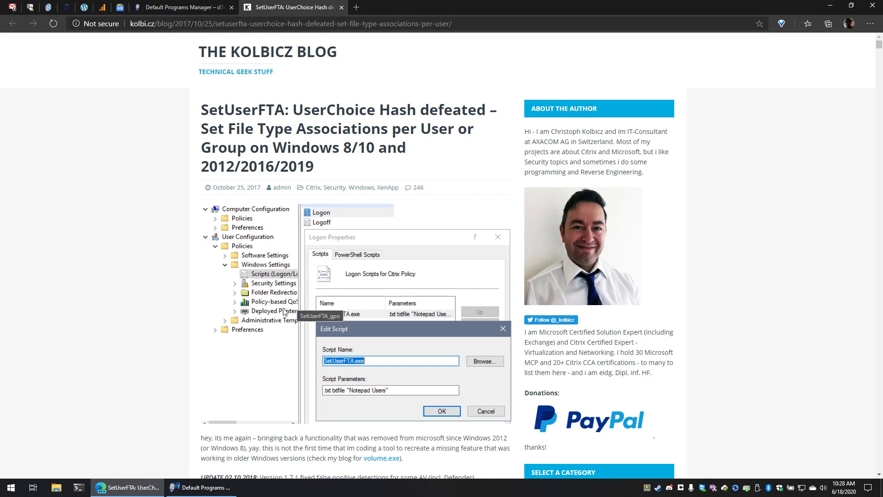
pyautogui.scroll(-7, 284, 311)
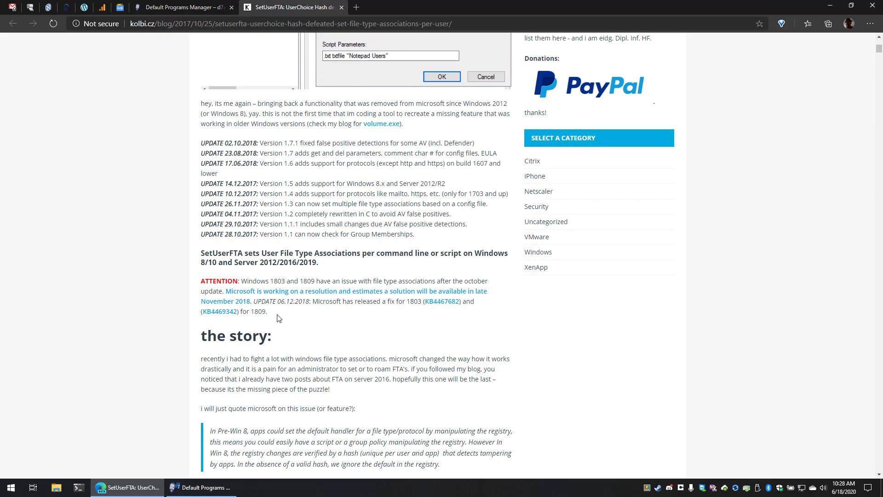
pyautogui.scroll(-14, 280, 313)
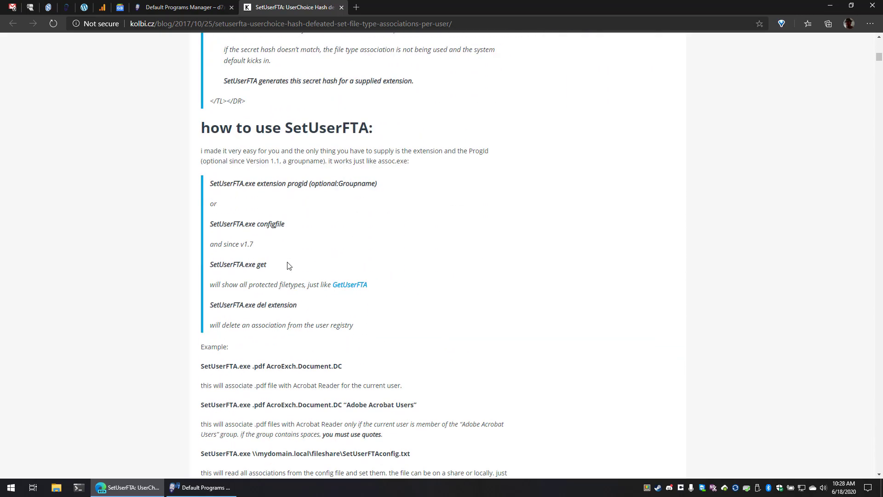
pyautogui.scroll(-1, 289, 265)
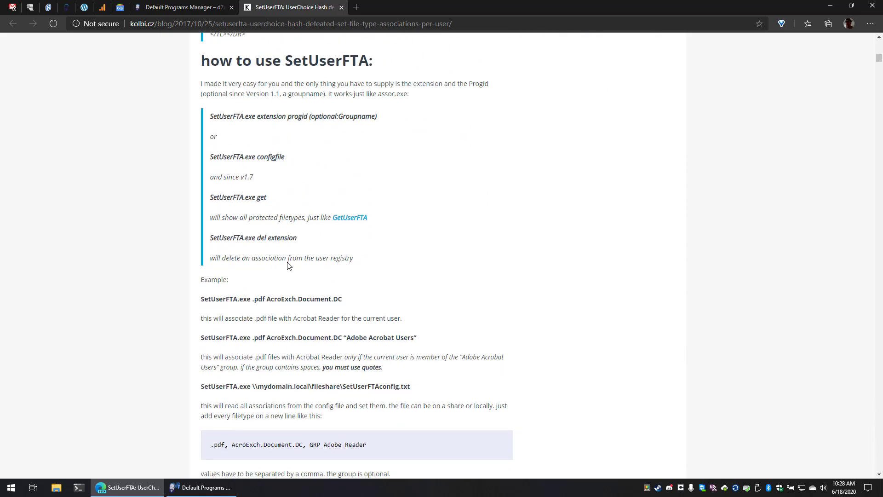
pyautogui.scroll(-5, 289, 266)
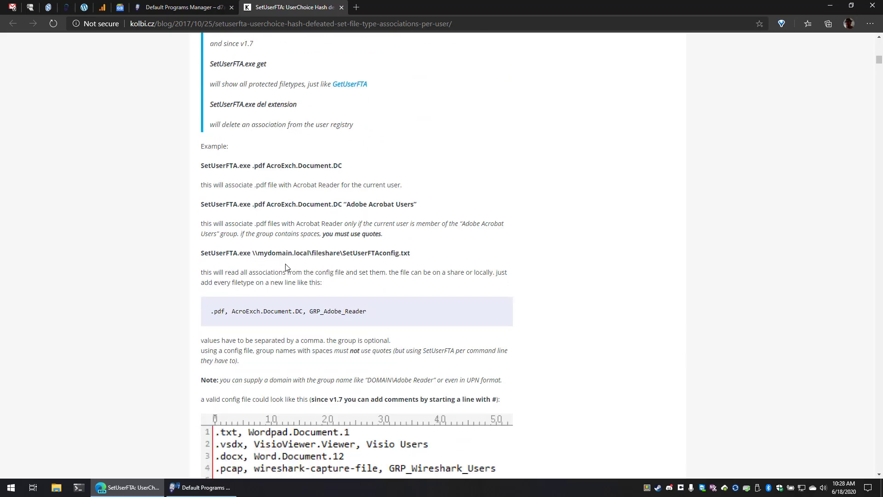
pyautogui.scroll(-3, 285, 267)
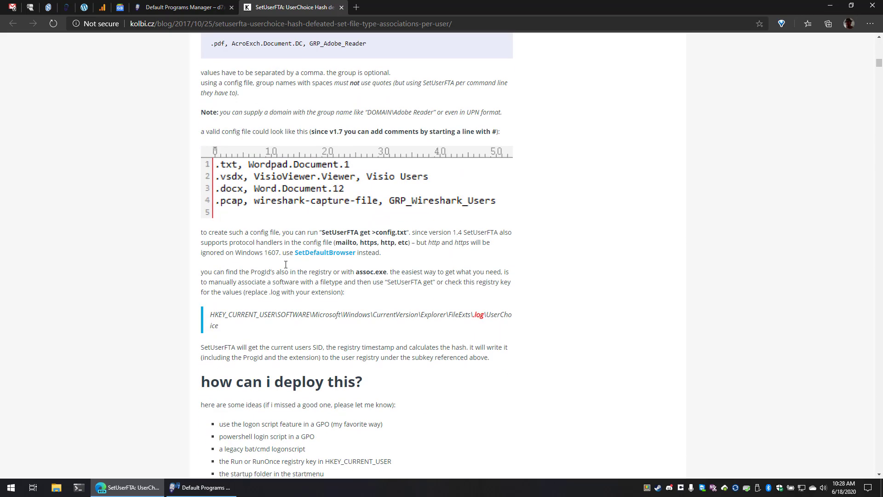
pyautogui.scroll(-7, 286, 266)
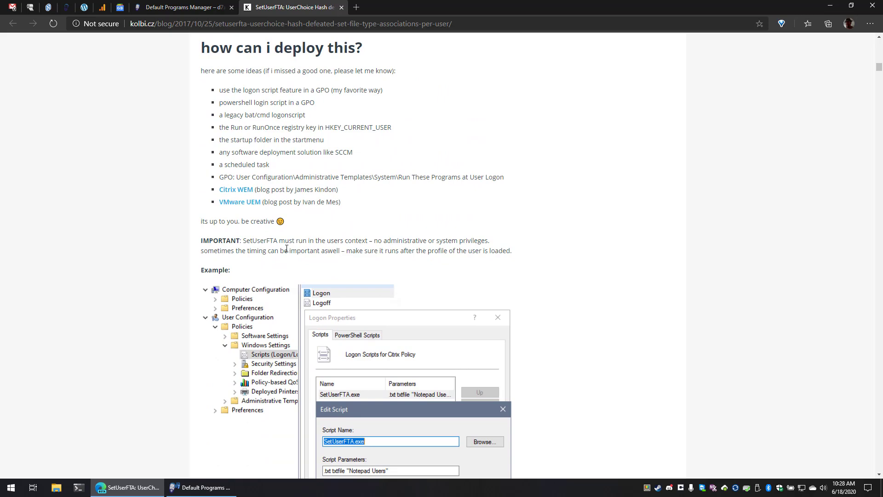
# Scroll further through the article to read the SetUserFTA usage notes
pyautogui.scroll(10, 286, 249)
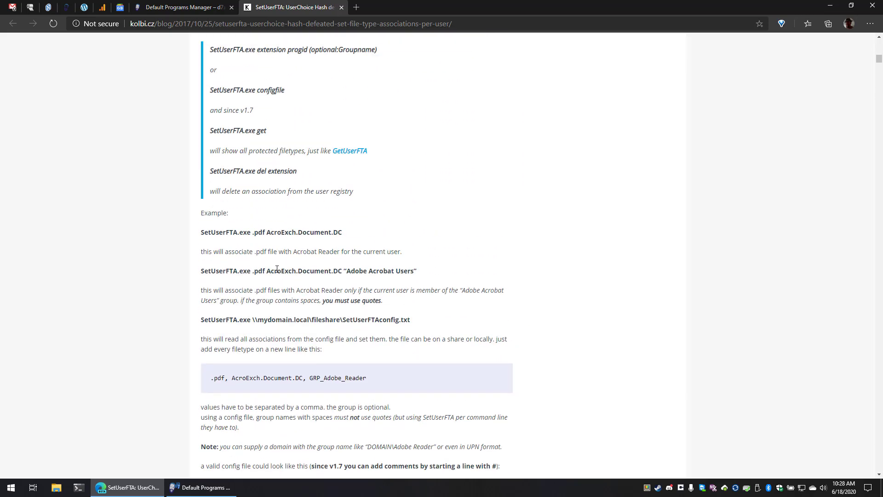
pyautogui.scroll(-3, 270, 294)
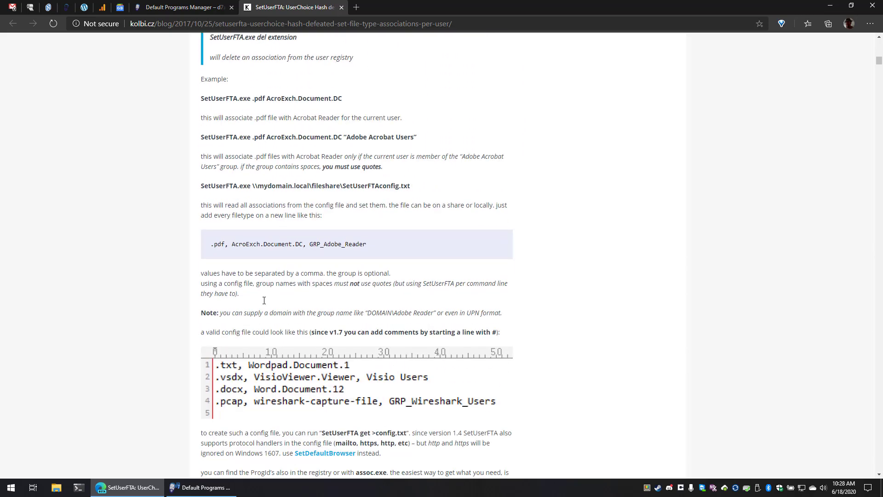
pyautogui.scroll(-4, 264, 300)
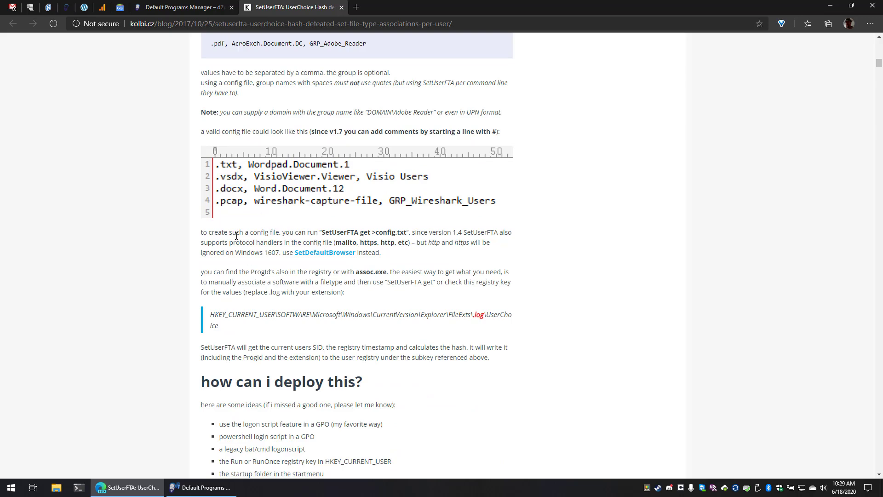
pyautogui.scroll(-5, 256, 273)
pyautogui.scroll(-6, 255, 274)
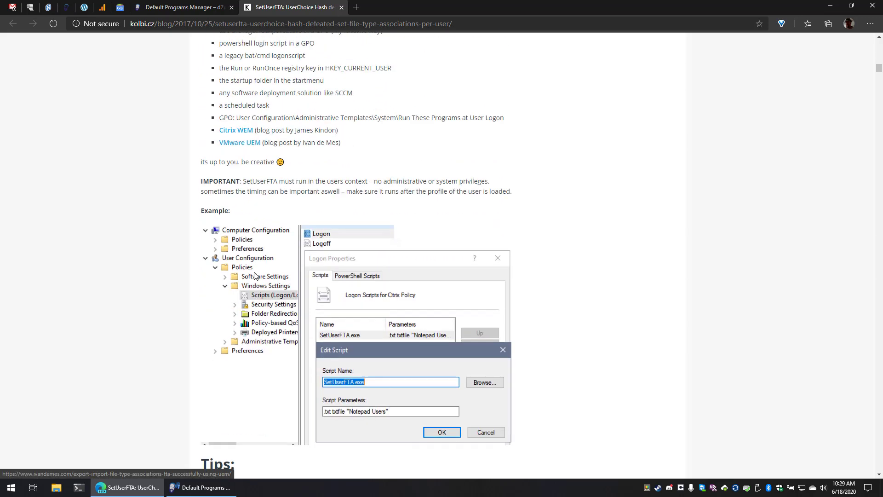
pyautogui.scroll(-2, 256, 274)
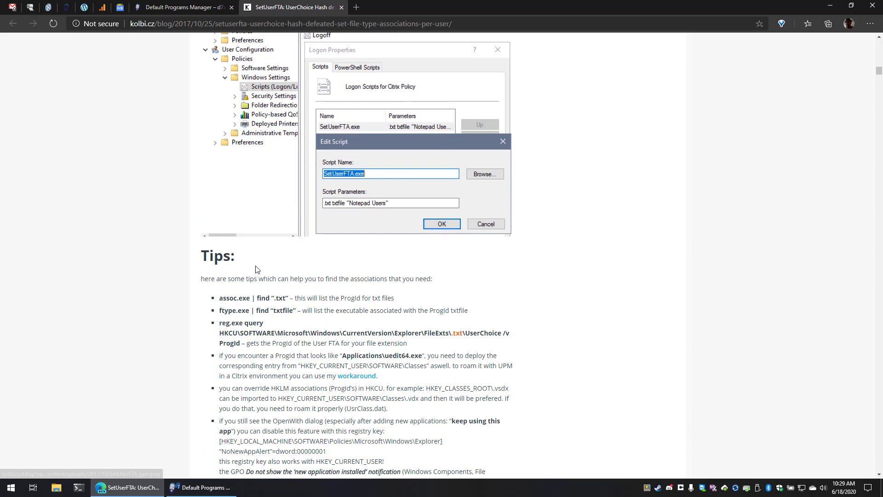
pyautogui.scroll(20, 257, 267)
pyautogui.scroll(20, 302, 101)
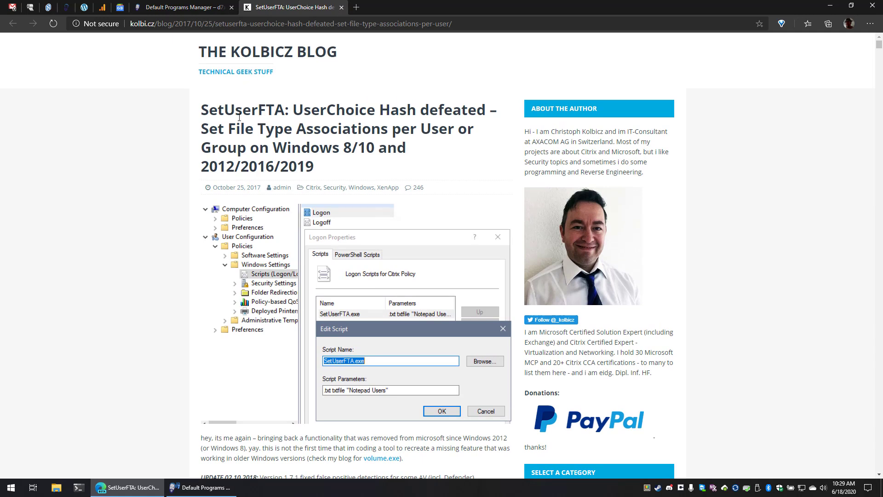
# Highlight 'SetUserFTA' in the article title, then close the Kolbicz Blog tab
pyautogui.moveTo(205, 105); pyautogui.dragTo(283, 99)
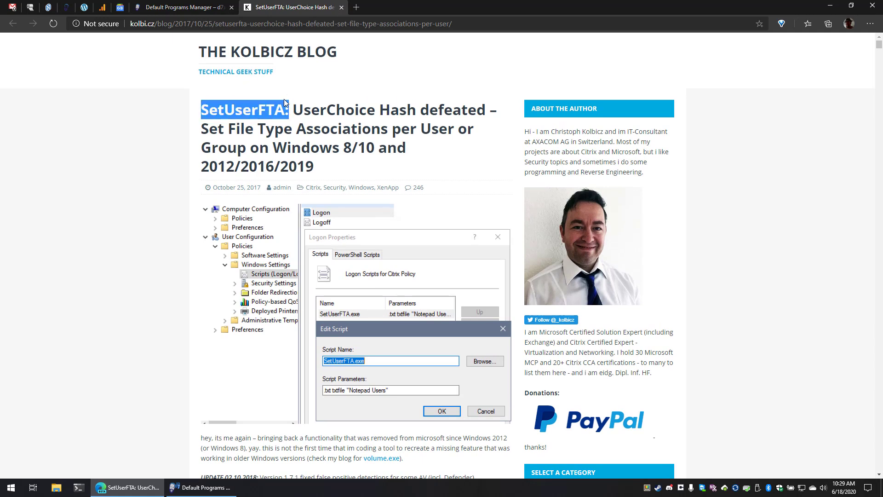
pyautogui.click(120, 191)
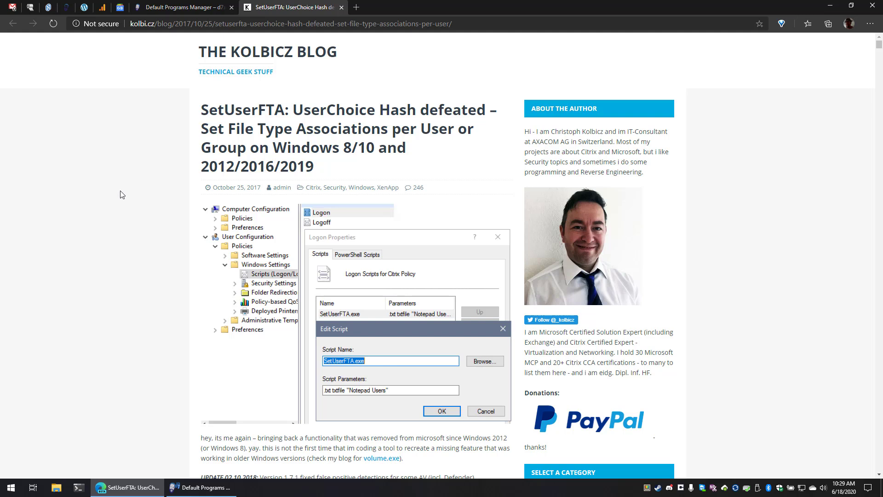
pyautogui.click(342, 8)
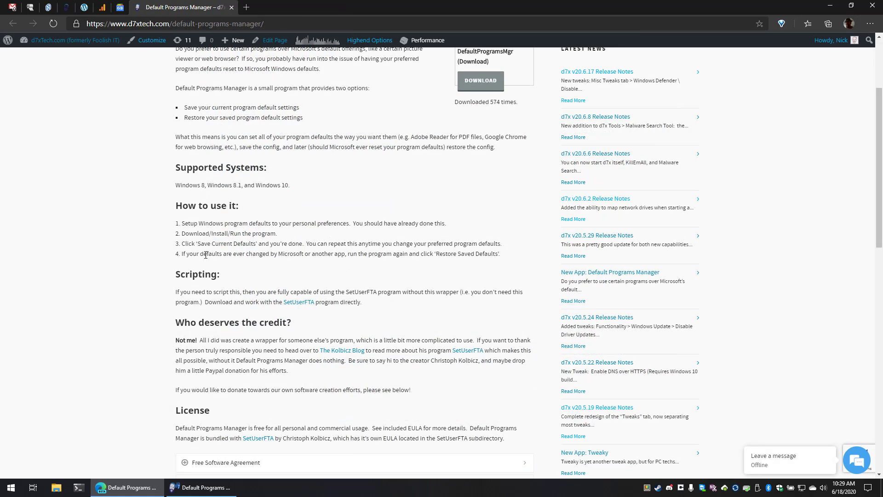
pyautogui.scroll(-3, 205, 254)
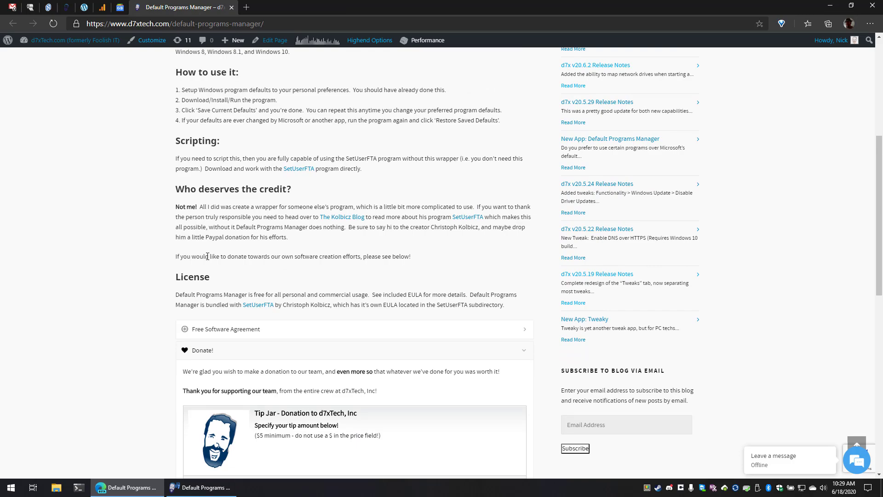
pyautogui.scroll(-6, 208, 256)
pyautogui.scroll(12, 349, 199)
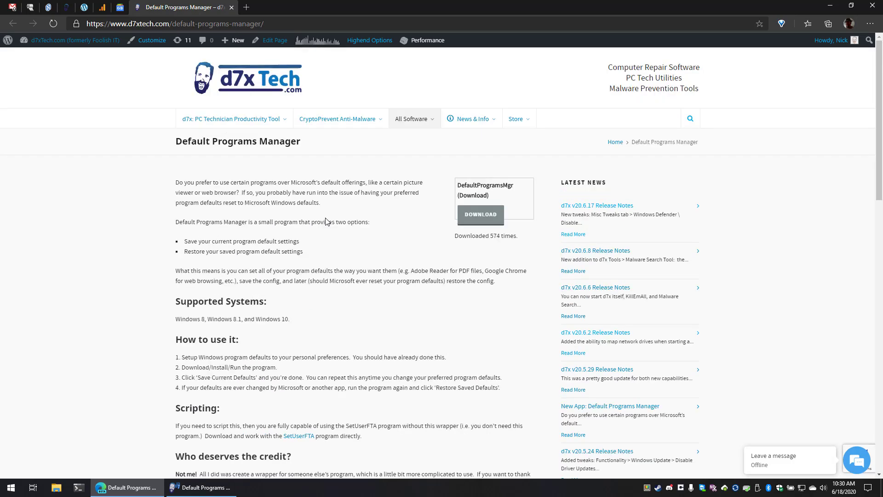